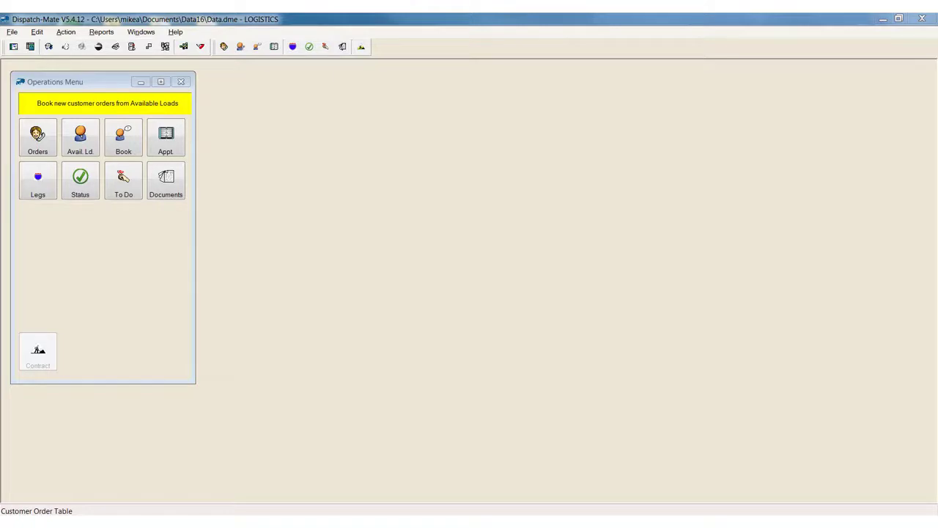
# Open the freight bill status screen and list the freight bills matching the preset filters.
pyautogui.click(87, 183)
pyautogui.click(664, 70)
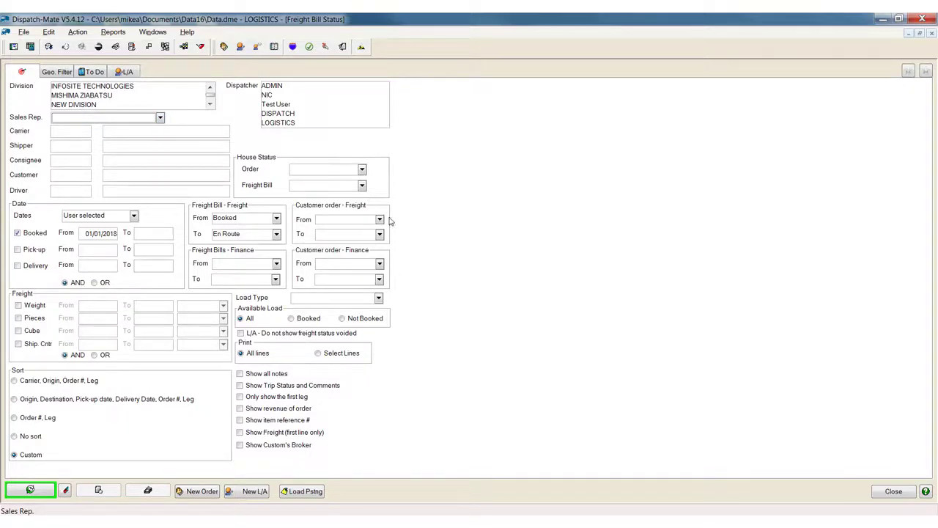
pyautogui.click(30, 490)
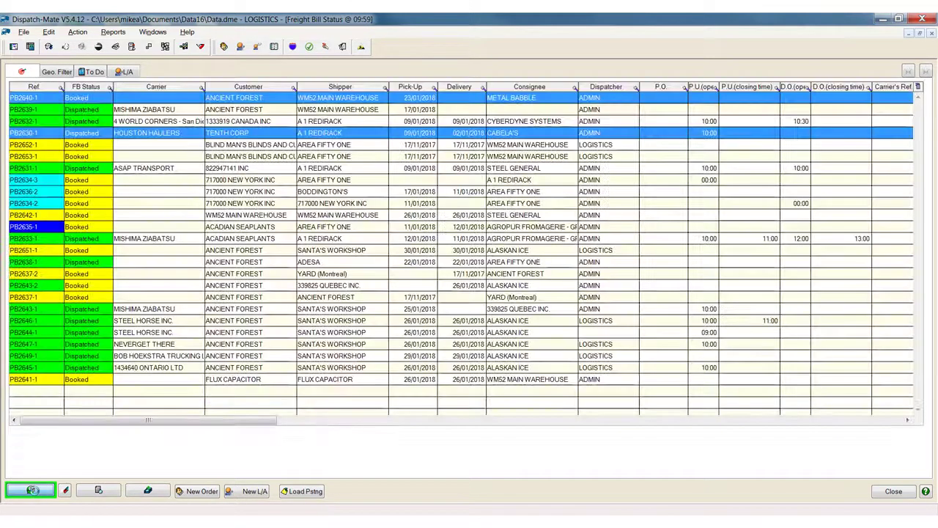
# Move the Shipper column ahead of the Carrier column in the freight bill list.
pyautogui.click(555, 183)
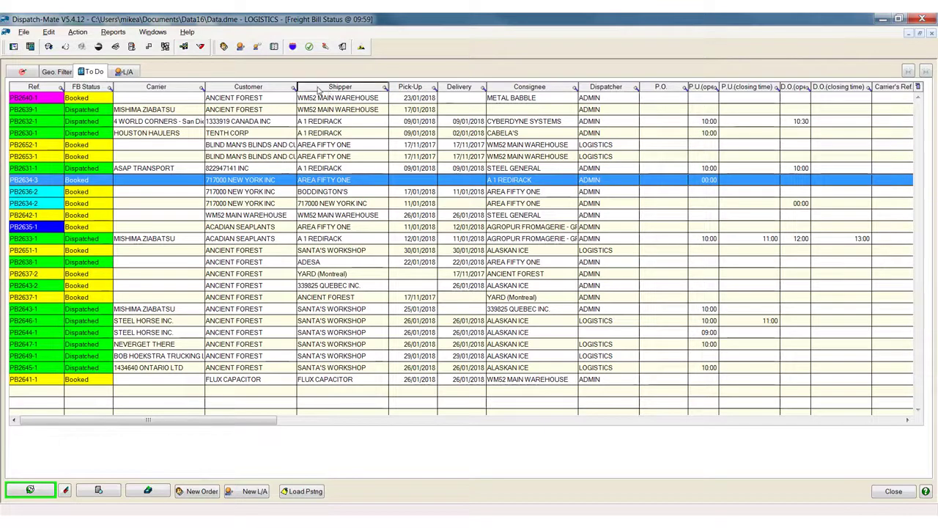
pyautogui.moveTo(318, 90); pyautogui.dragTo(180, 94)
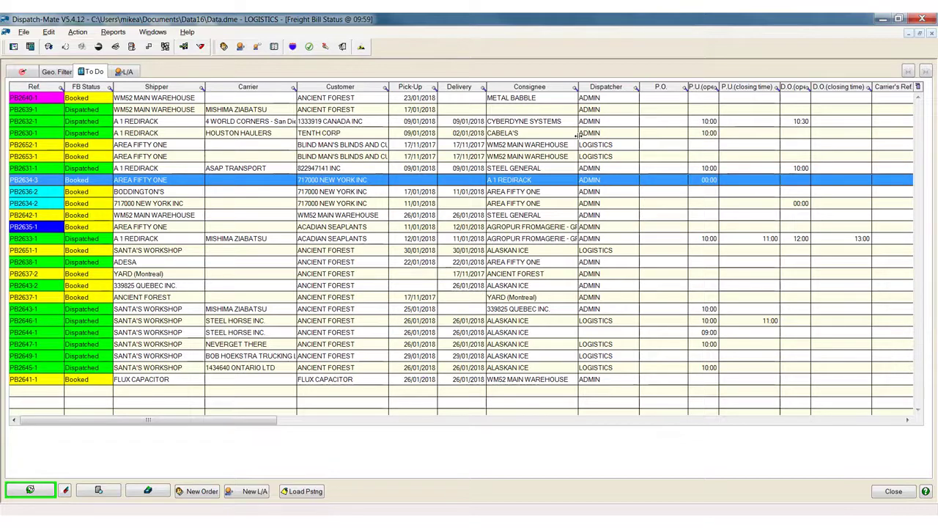
# Examine the available actions and customer confirmation options for the freight bill from A 1 REDIRACK to CYBERDYNE SYSTEMS.
pyautogui.click(345, 123)
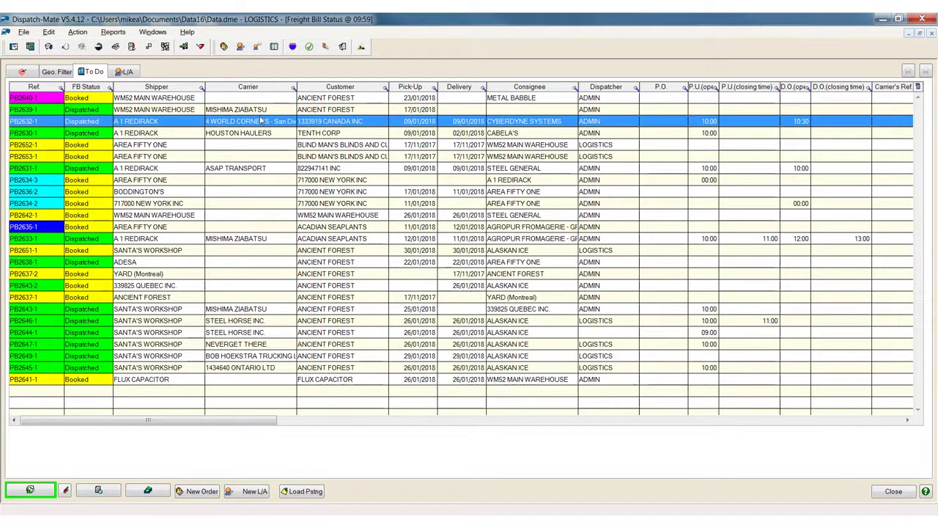
pyautogui.rightClick(261, 121)
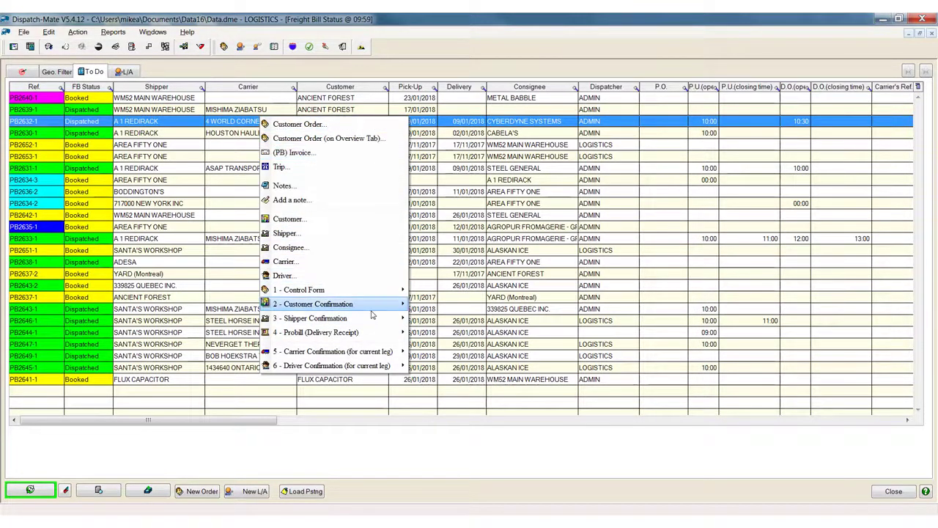
pyautogui.moveTo(373, 311)
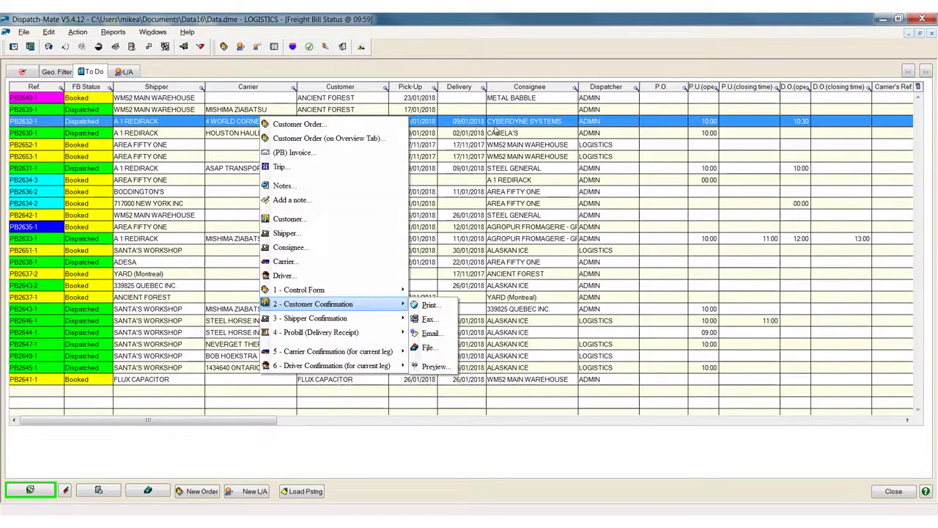
pyautogui.click(475, 154)
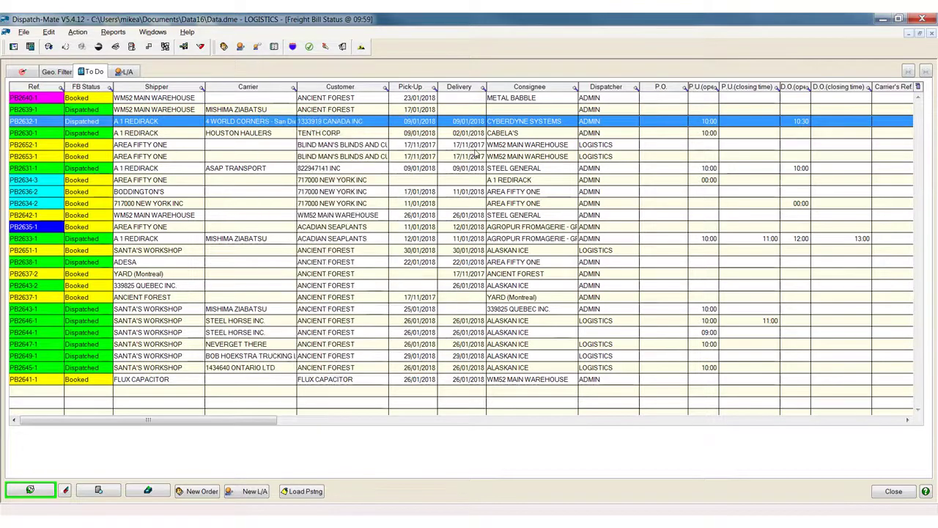
pyautogui.click(348, 228)
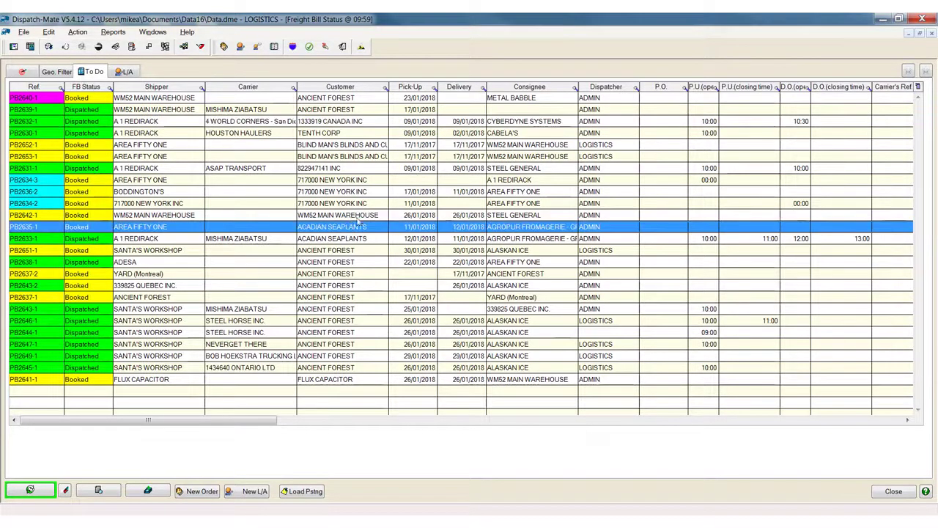
# Create a new customer order with SANTA'S WORKSHOP as the shipper.
pyautogui.click(198, 492)
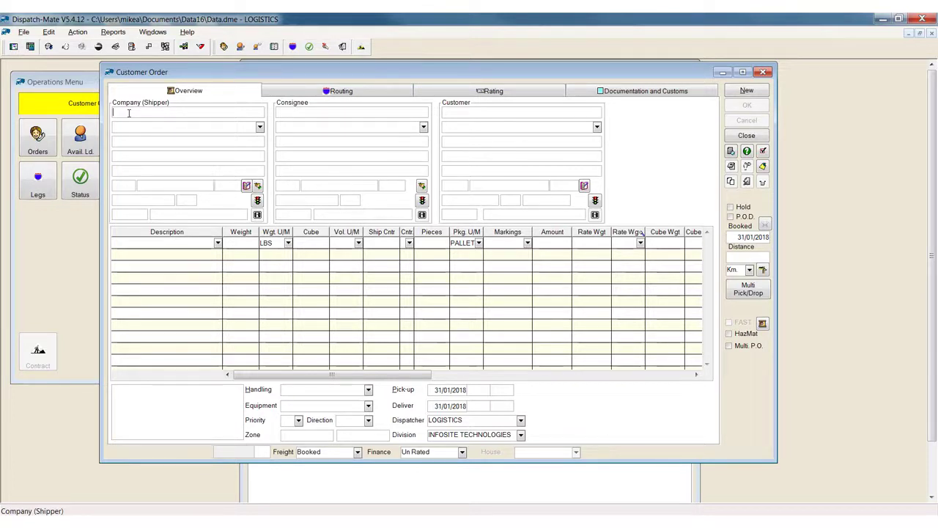
pyautogui.write("SANTA'S WORKSHOP")
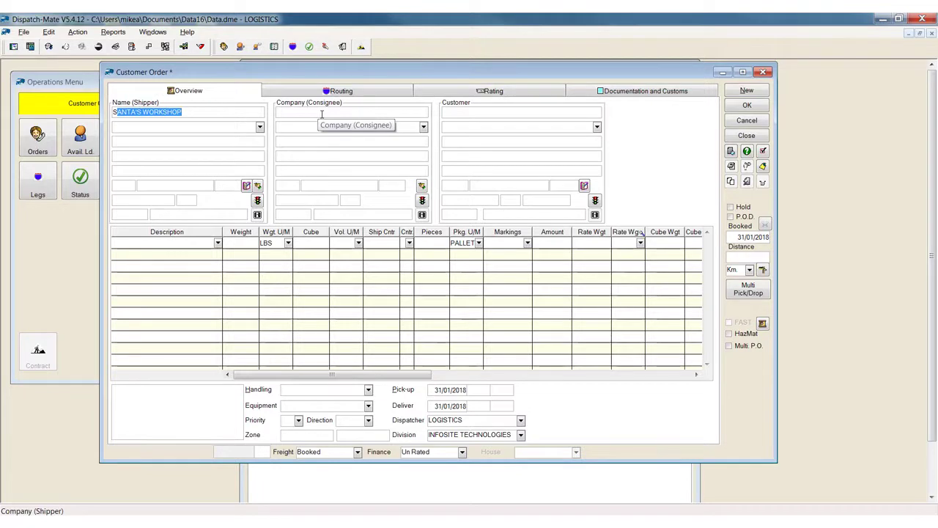
pyautogui.press('Tab')
# Choose ALASKAN ICE from the shipper/consignee table as the order's consignee.
pyautogui.click(321, 113)
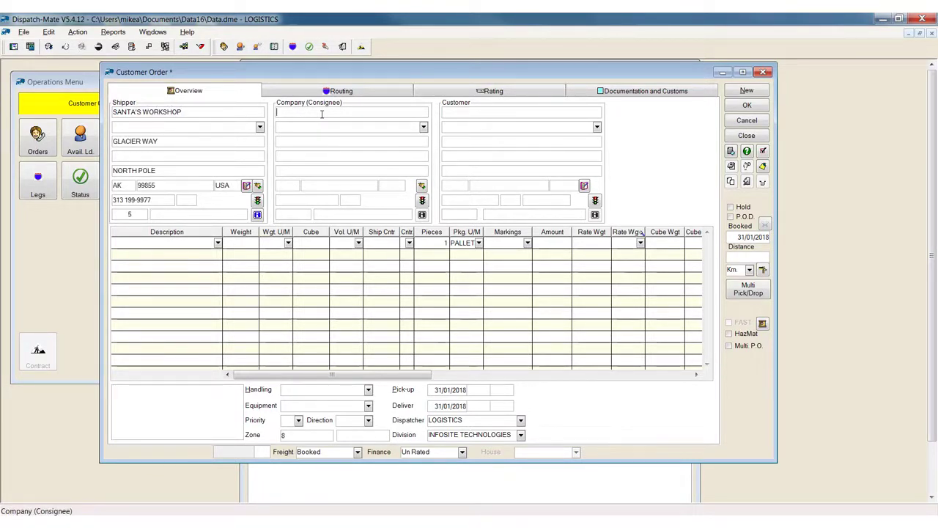
pyautogui.doubleClick(322, 114)
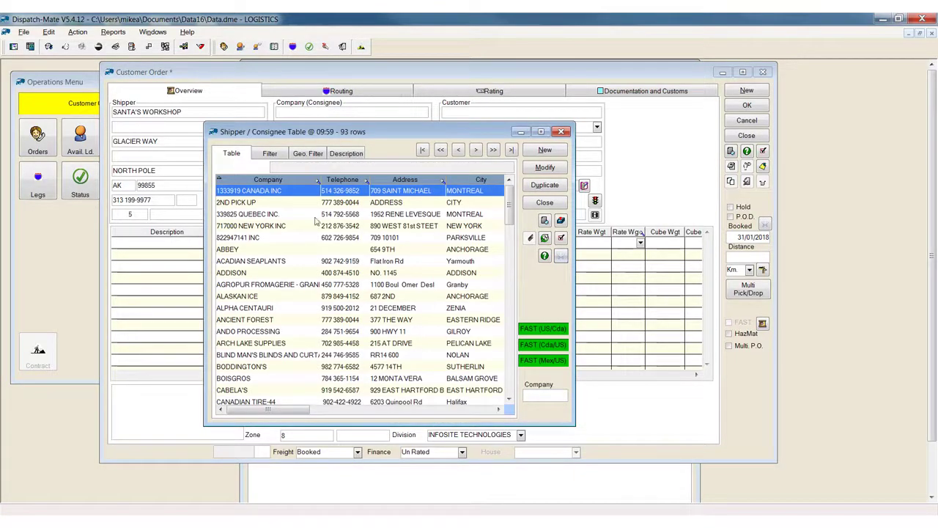
pyautogui.doubleClick(263, 295)
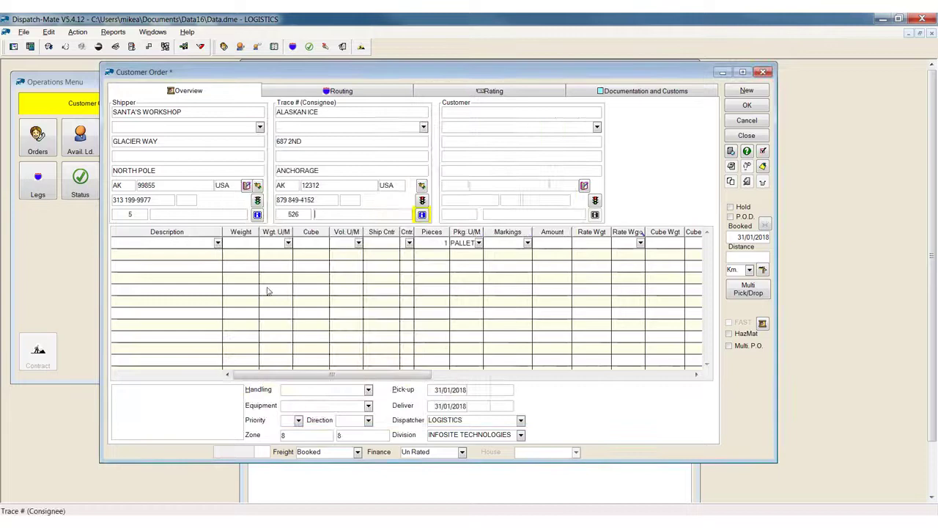
# Choose ANCIENT FOREST from the customer table as the order's customer.
pyautogui.doubleClick(460, 116)
pyautogui.click(308, 260)
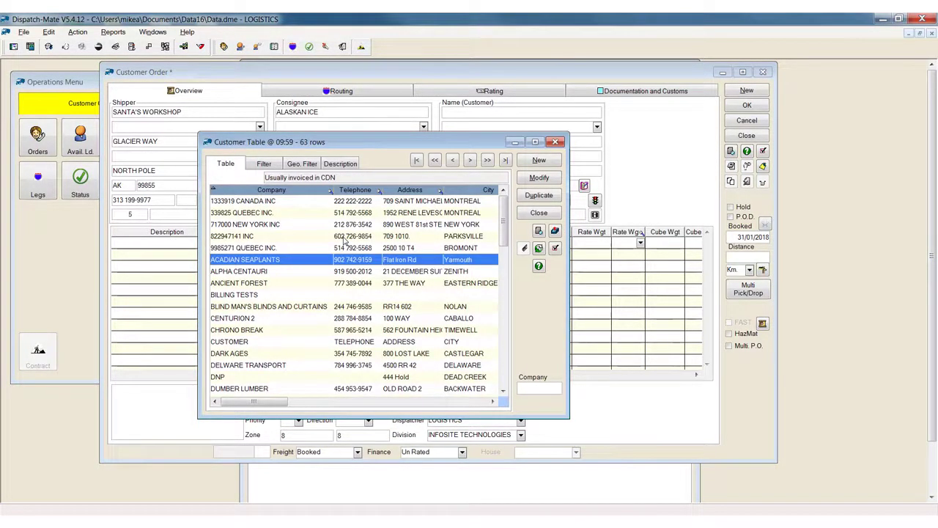
pyautogui.click(538, 161)
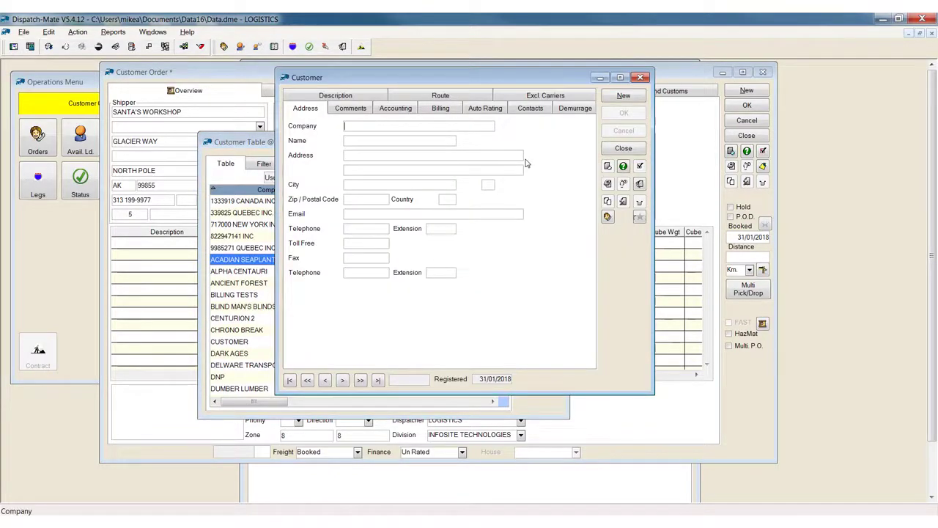
pyautogui.click(632, 149)
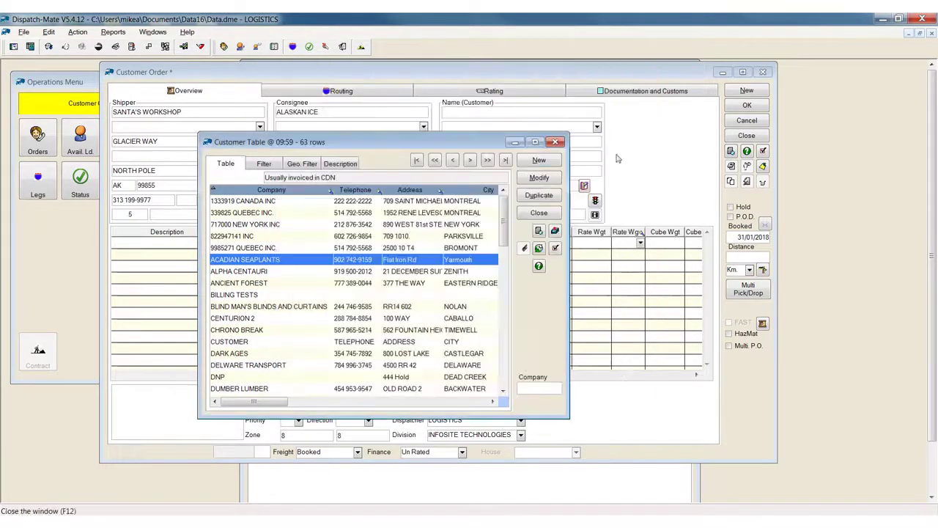
pyautogui.click(268, 285)
pyautogui.doubleClick(277, 283)
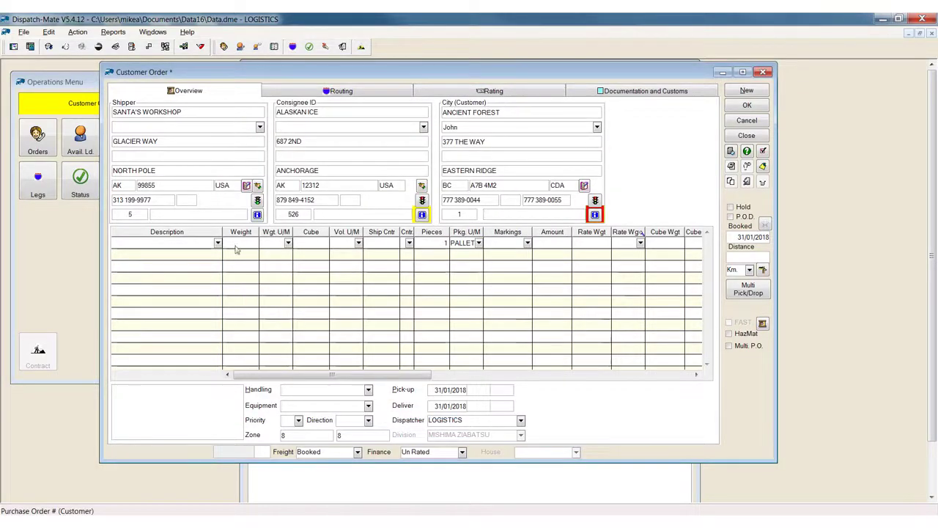
# Examine the shipper's bill of lading, consignee's trace and customer's purchase order number fields.
pyautogui.click(213, 214)
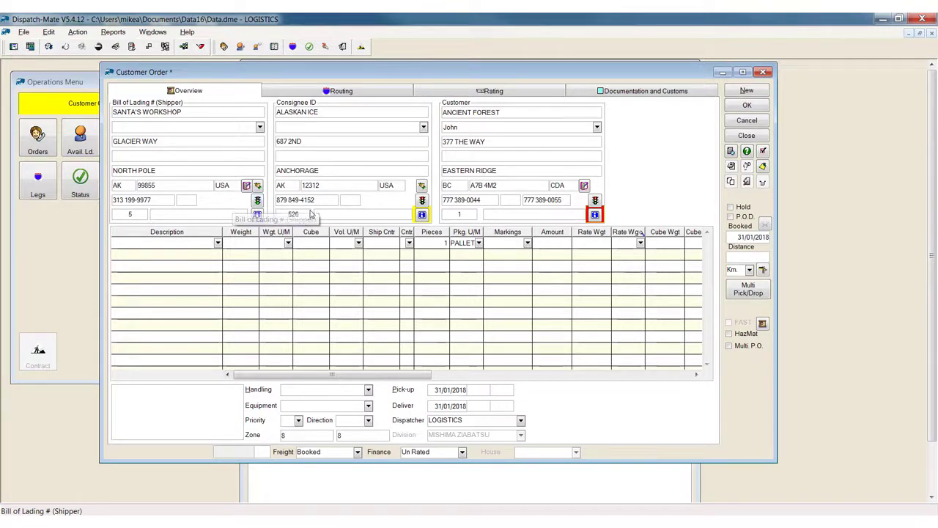
pyautogui.click(342, 212)
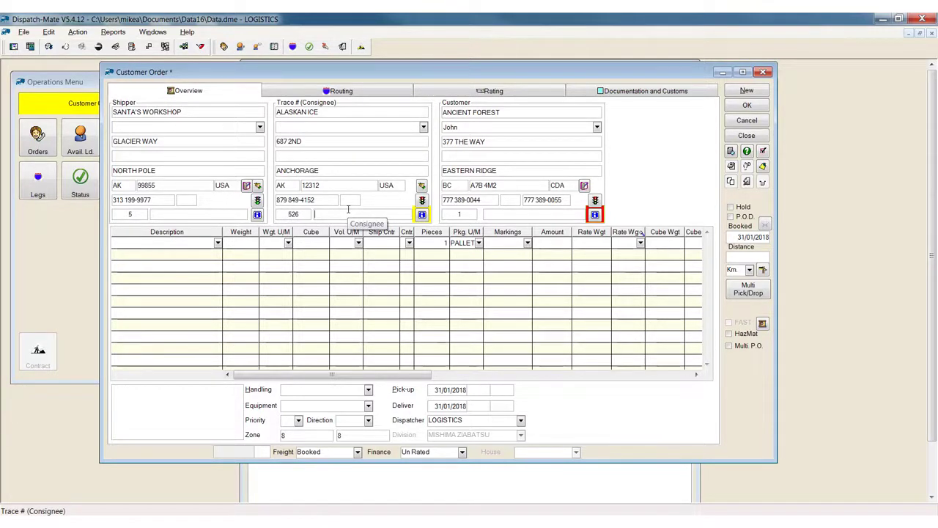
pyautogui.click(506, 213)
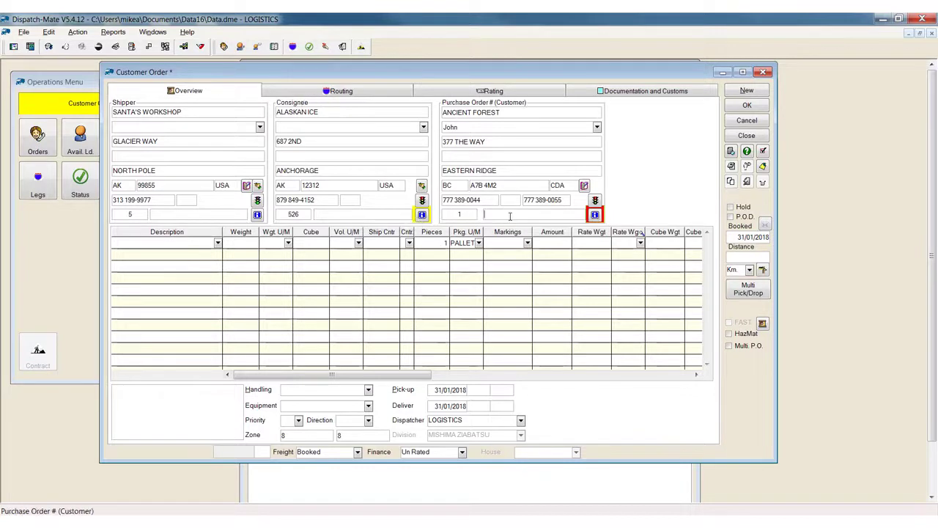
# Fill in the first freight line with APPLES, a weight of 500 LBS and 25 pieces.
pyautogui.click(218, 243)
pyautogui.click(181, 251)
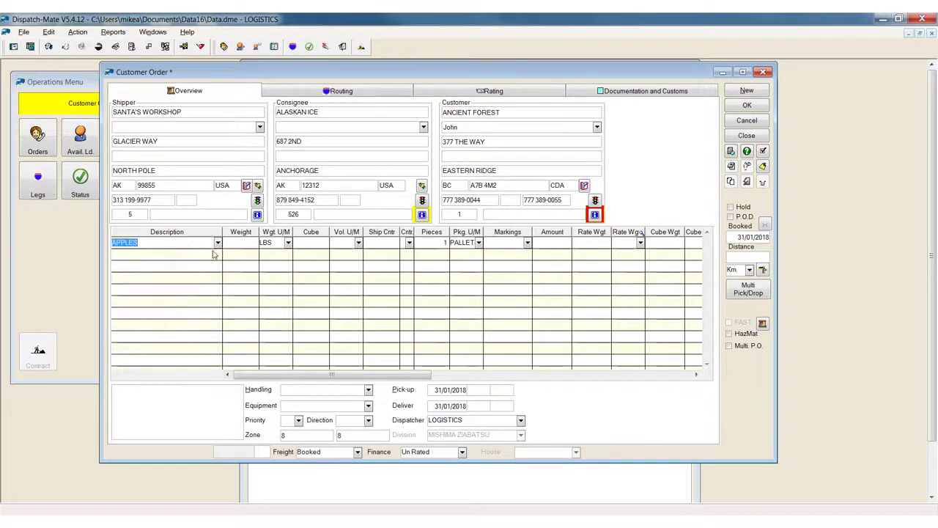
pyautogui.click(249, 244)
pyautogui.write('500')
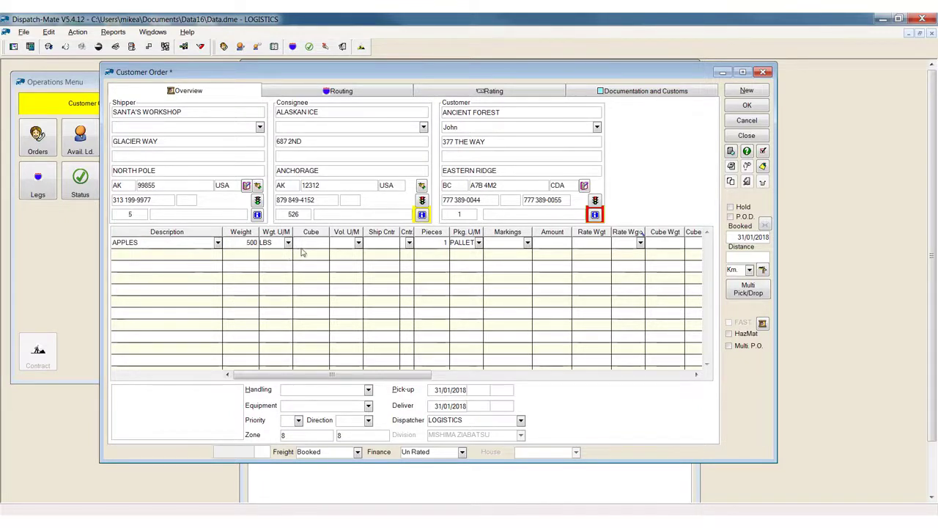
pyautogui.press('Tab')
pyautogui.click(436, 244)
pyautogui.write('2')
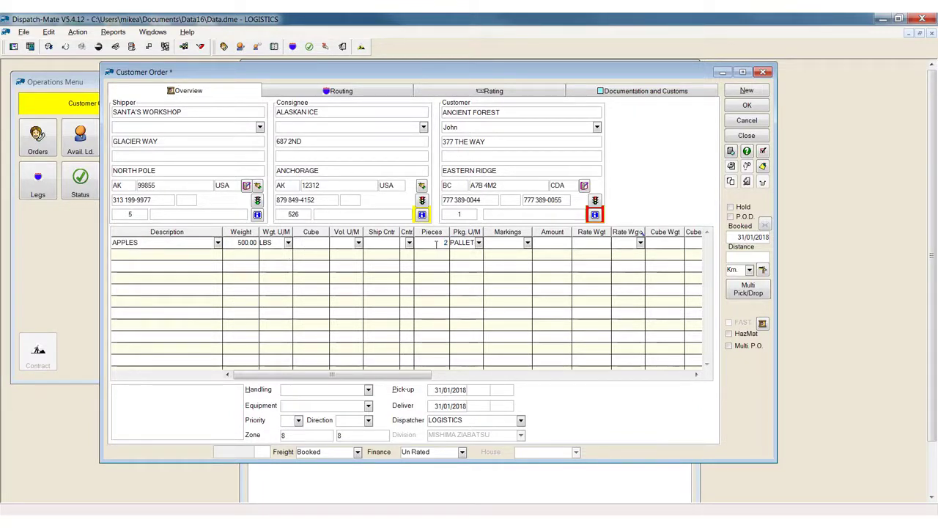
pyautogui.write('5')
# Move the Pieces and Pkg. U/M columns ahead of the Ship Cntr column in the freight table.
pyautogui.moveTo(434, 232); pyautogui.dragTo(411, 234)
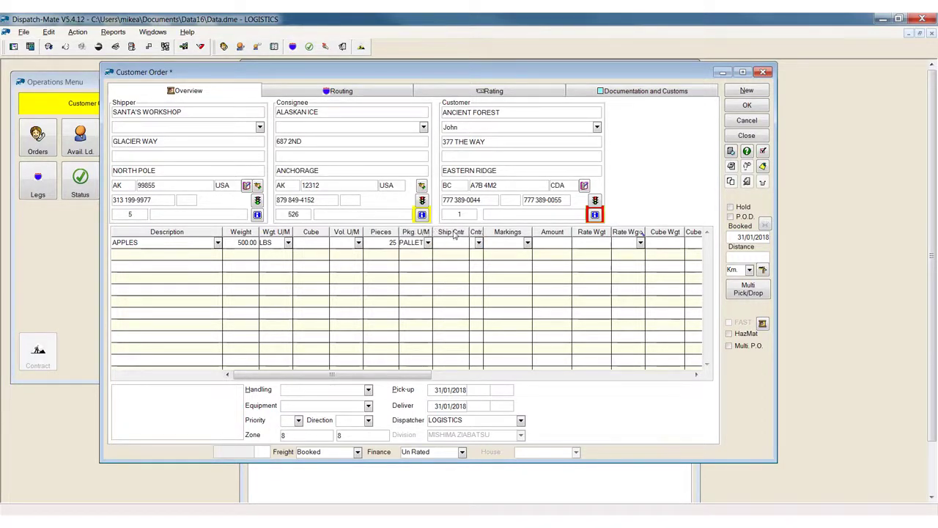
pyautogui.rightClick(454, 234)
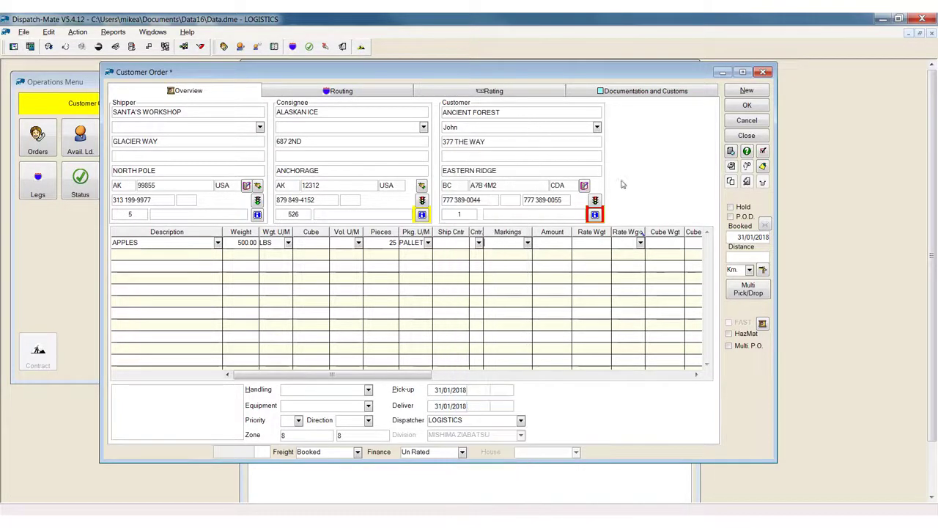
pyautogui.click(660, 160)
# Schedule the order's pick-up for 31/01/2018 at 10:00.
pyautogui.click(197, 397)
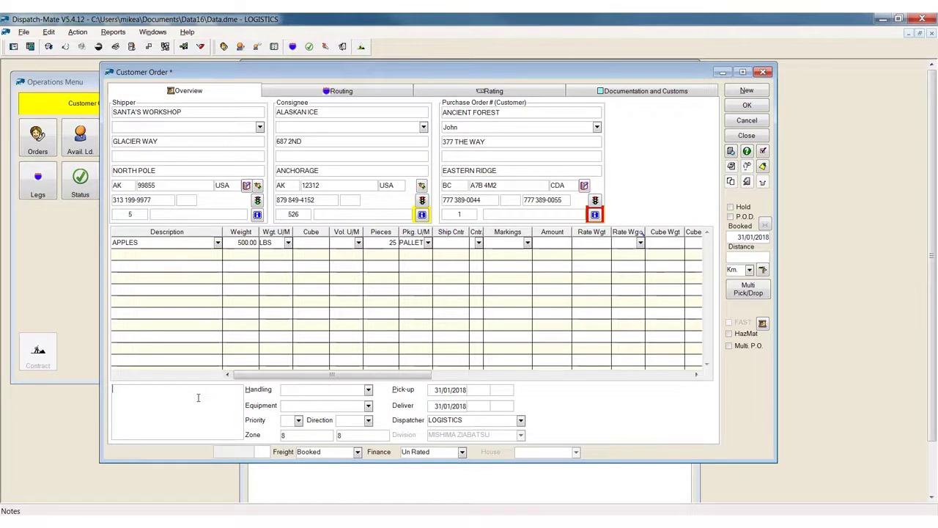
pyautogui.click(369, 390)
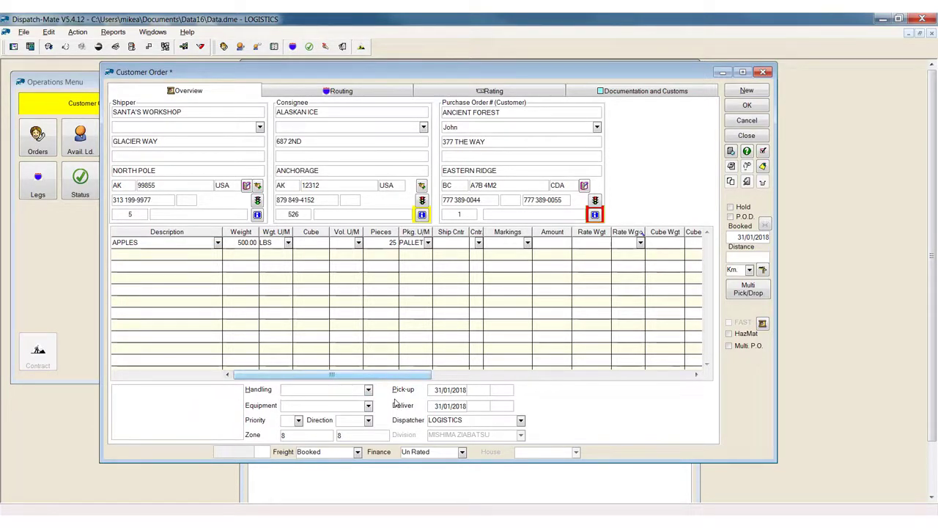
pyautogui.click(452, 391)
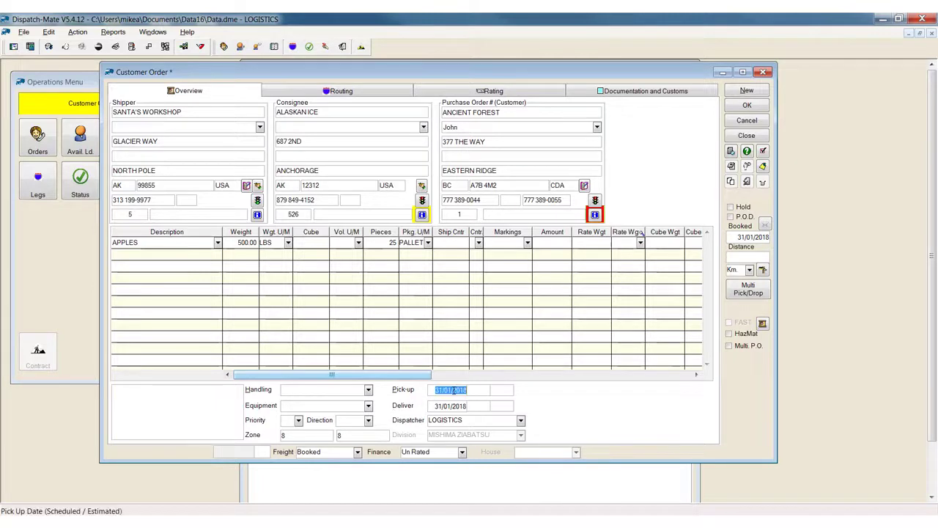
pyautogui.doubleClick(454, 391)
pyautogui.click(436, 307)
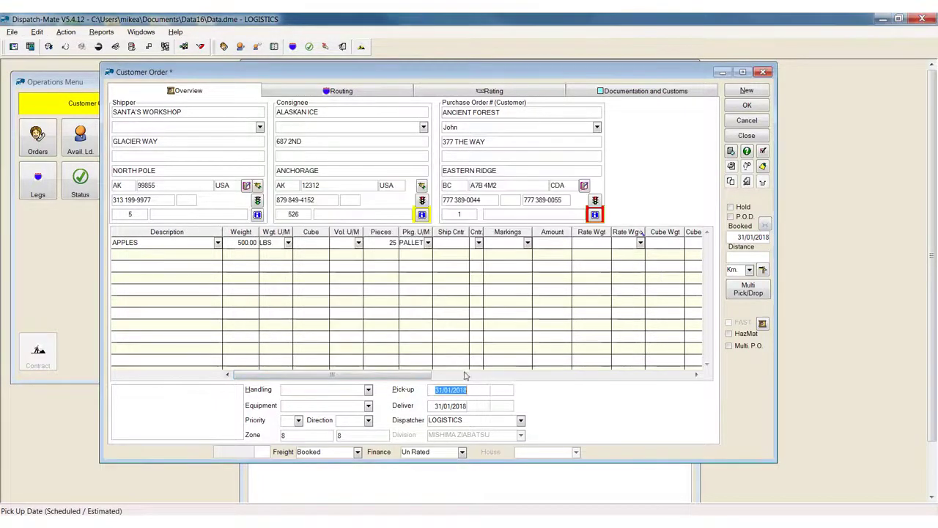
pyautogui.click(478, 392)
pyautogui.write('1000')
pyautogui.press('Tab')
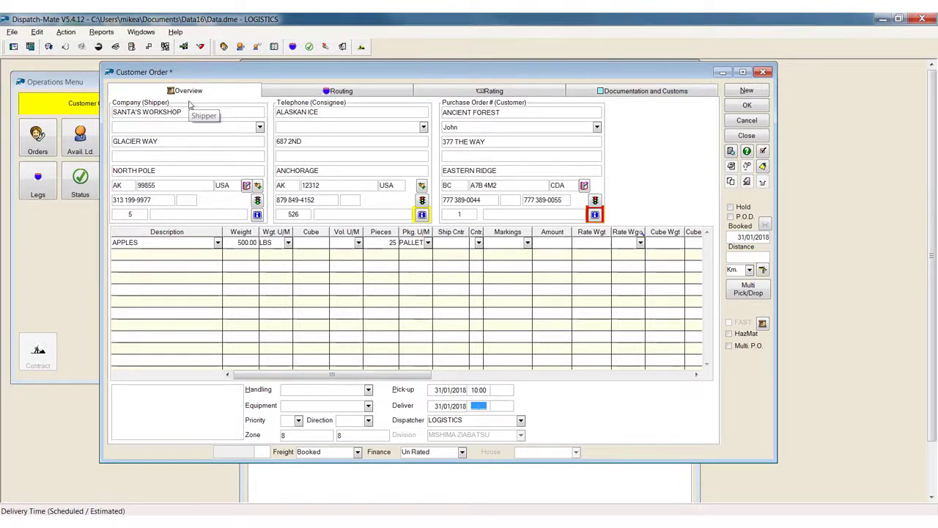
# Show the order's routing and examine the stop options for the SANTA'S WORKSHOP stop.
pyautogui.click(302, 93)
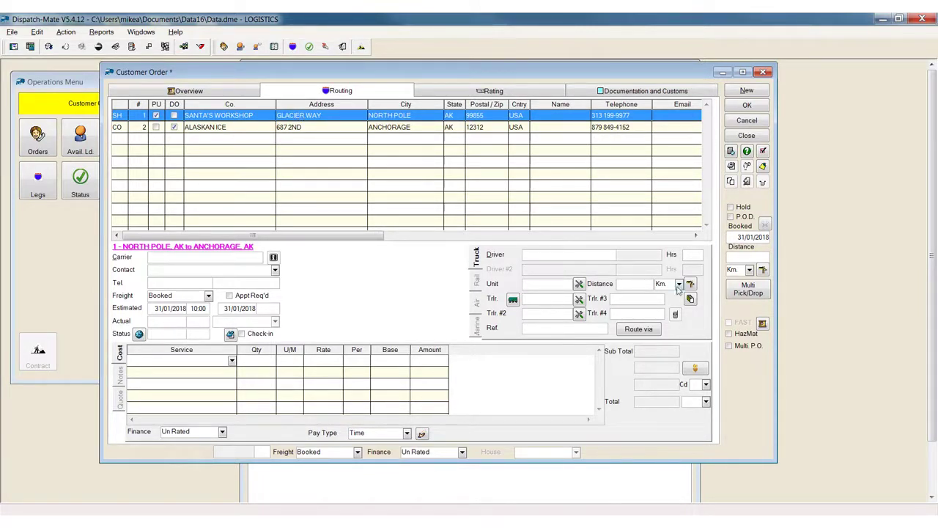
pyautogui.rightClick(318, 117)
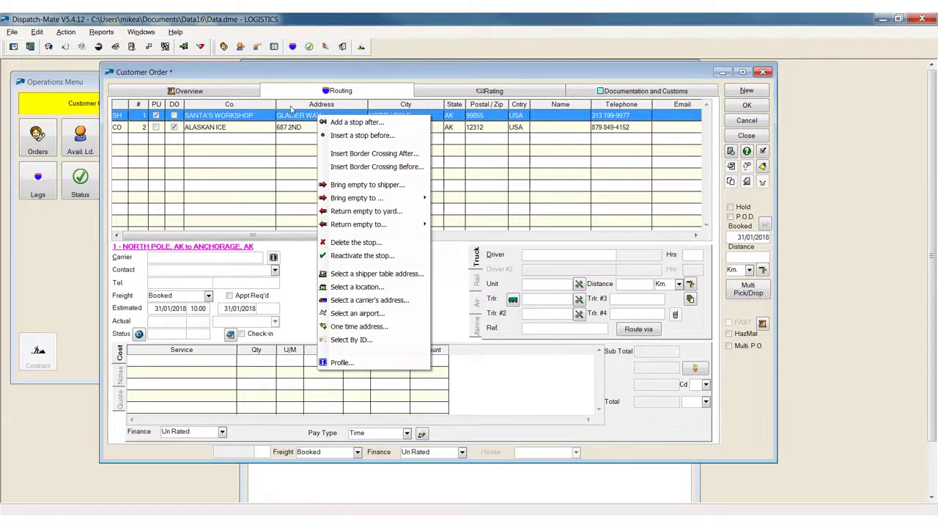
pyautogui.click(292, 115)
pyautogui.click(250, 127)
pyautogui.click(259, 117)
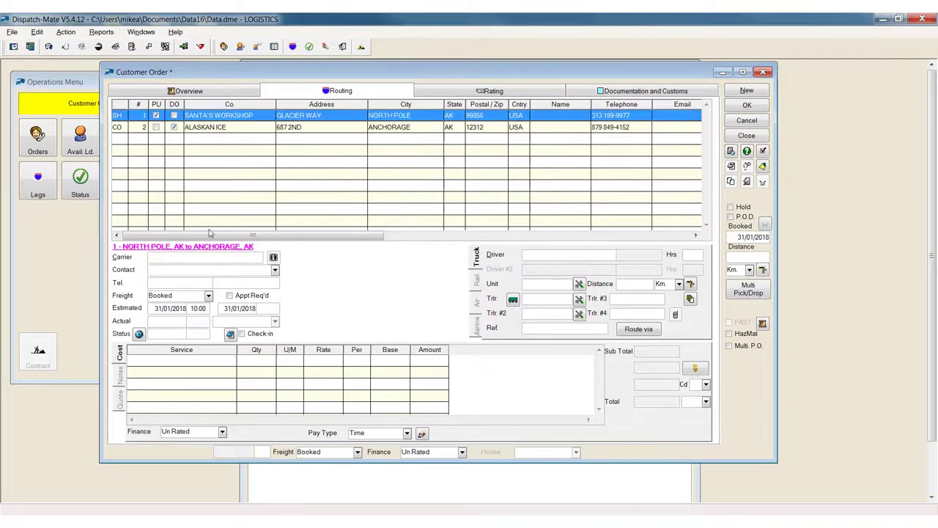
# Record a carrier quote of 450.00 CDN from MISHIMA ZIABATSU for the North Pole to Anchorage leg.
pyautogui.click(172, 257)
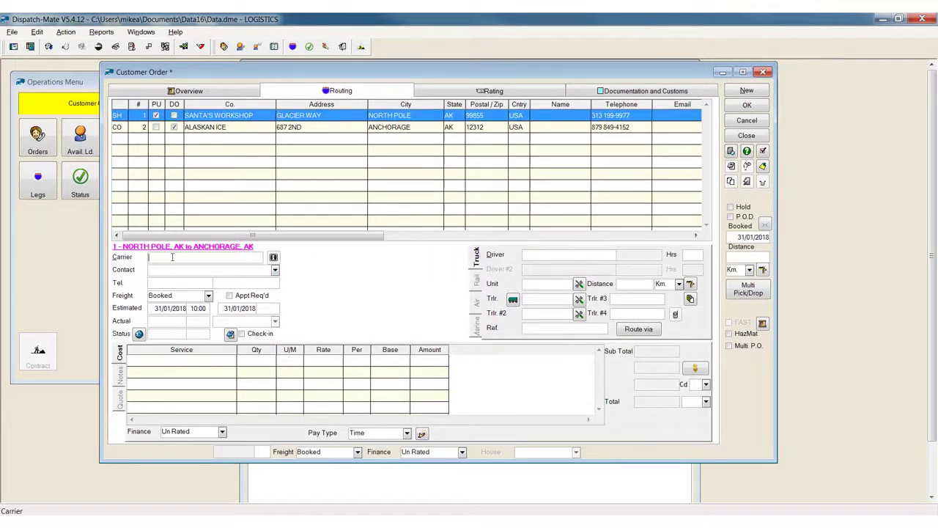
pyautogui.click(121, 402)
pyautogui.doubleClick(233, 366)
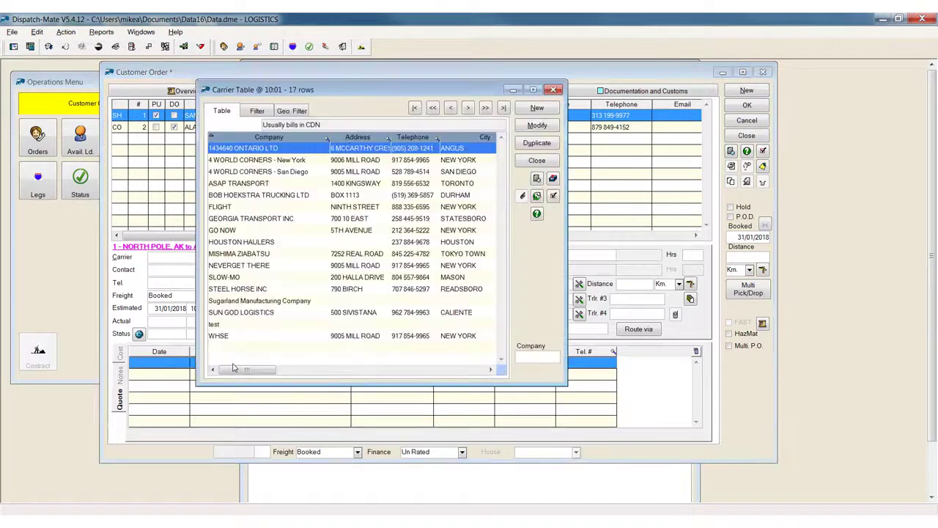
pyautogui.doubleClick(242, 254)
pyautogui.click(462, 365)
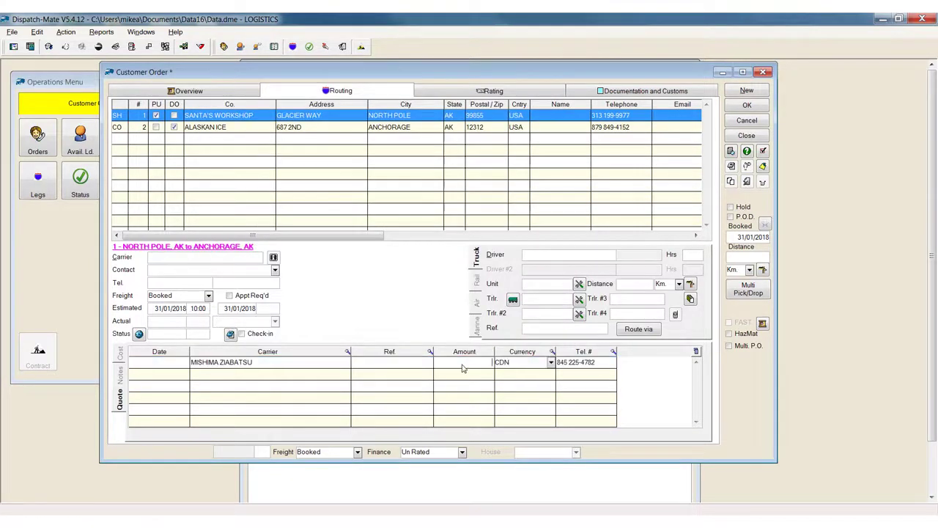
pyautogui.write('450')
# Add a second carrier quote of 400 CDN from ASAP TRANSPORT to the leg.
pyautogui.doubleClick(299, 375)
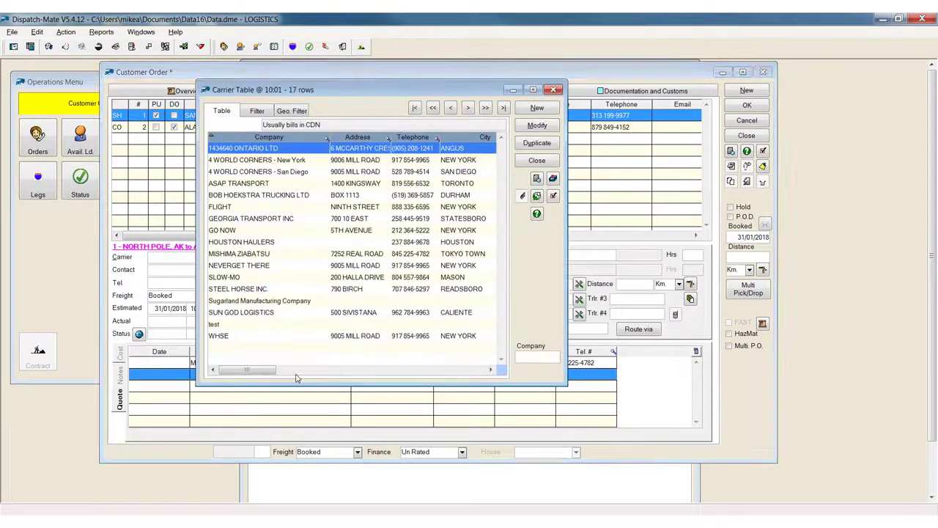
pyautogui.click(282, 184)
pyautogui.doubleClick(281, 184)
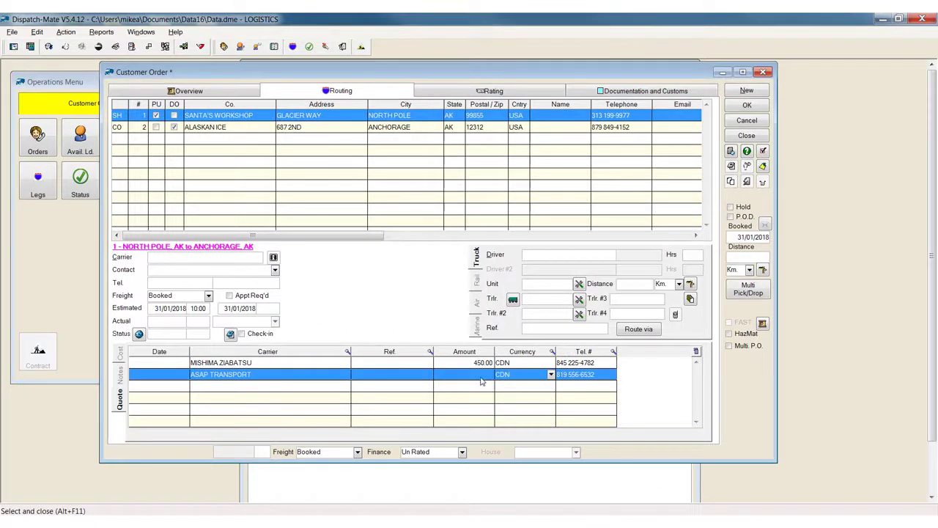
pyautogui.click(482, 380)
pyautogui.write('400')
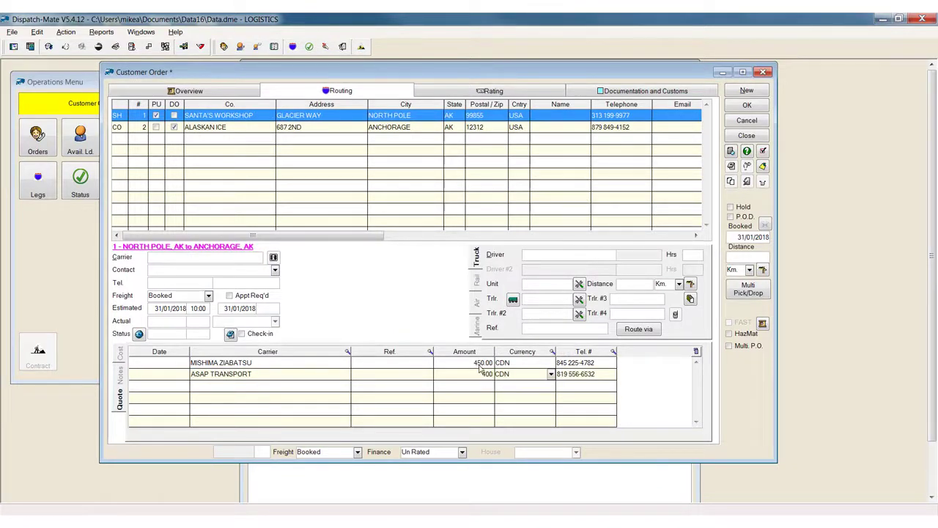
pyautogui.press('Return')
# Assign the ASAP TRANSPORT quote to the leg as its carrier and show the leg's cost.
pyautogui.doubleClick(490, 374)
pyautogui.click(121, 355)
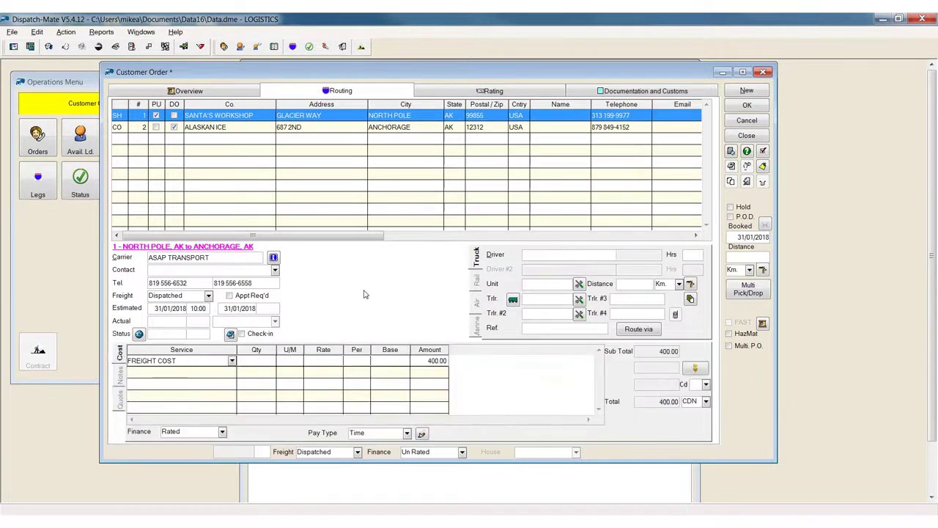
# Examine the load board services for posting or deleting the load, trying the Delete marks for Load Surfer and Internet Truckstop.
pyautogui.click(763, 167)
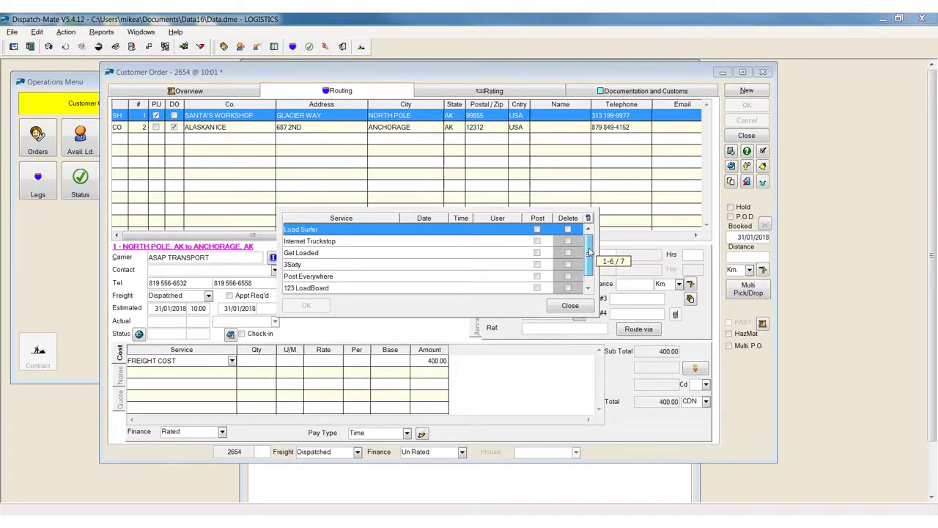
pyautogui.moveTo(590, 251); pyautogui.dragTo(594, 232)
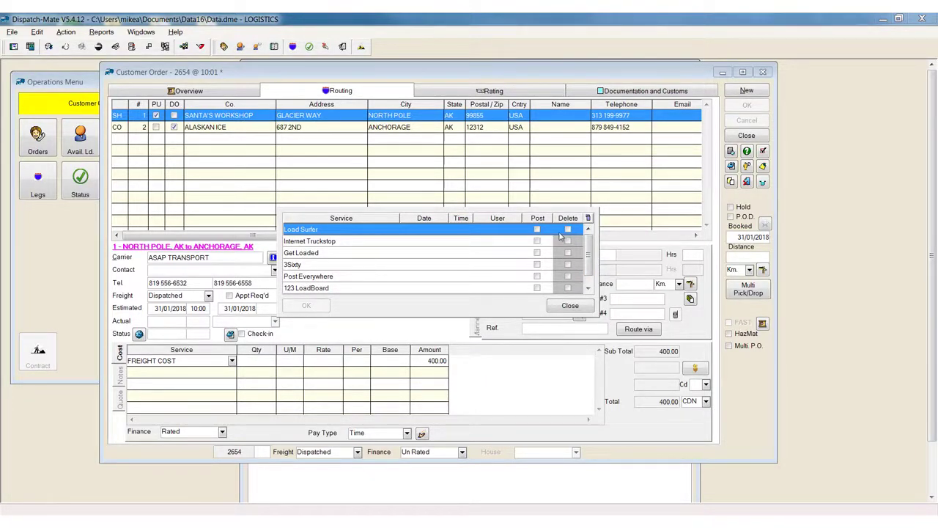
pyautogui.click(568, 230)
pyautogui.click(570, 240)
pyautogui.click(568, 229)
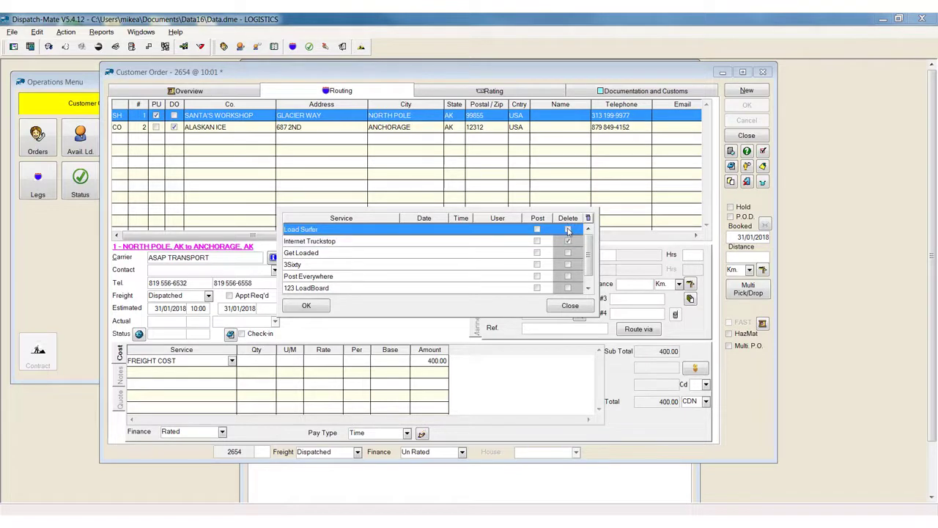
pyautogui.click(568, 241)
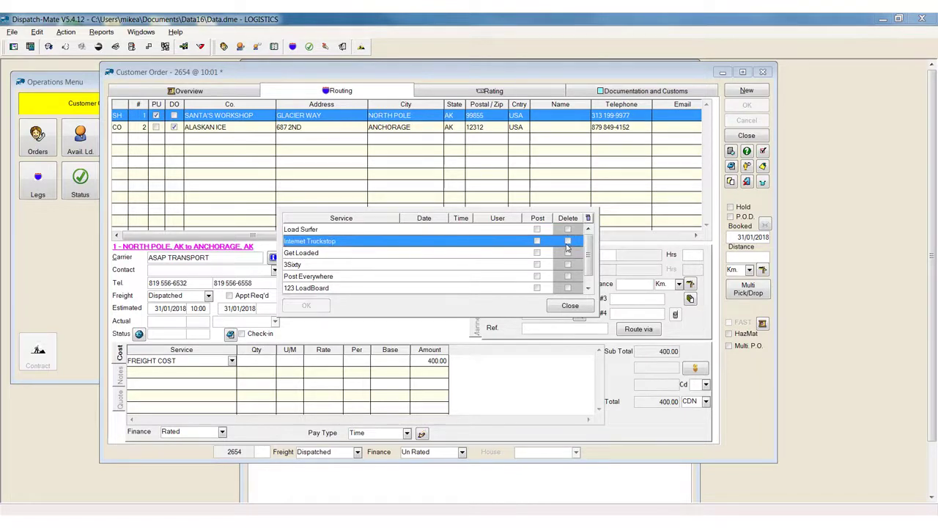
pyautogui.click(569, 306)
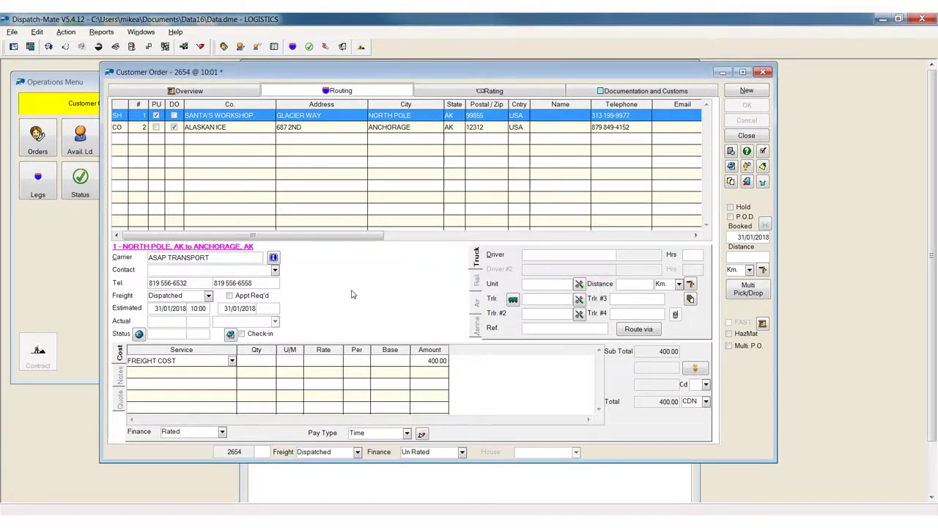
# Add a FLAT RATE service with an amount of 1000.00 to the order's rating.
pyautogui.click(459, 94)
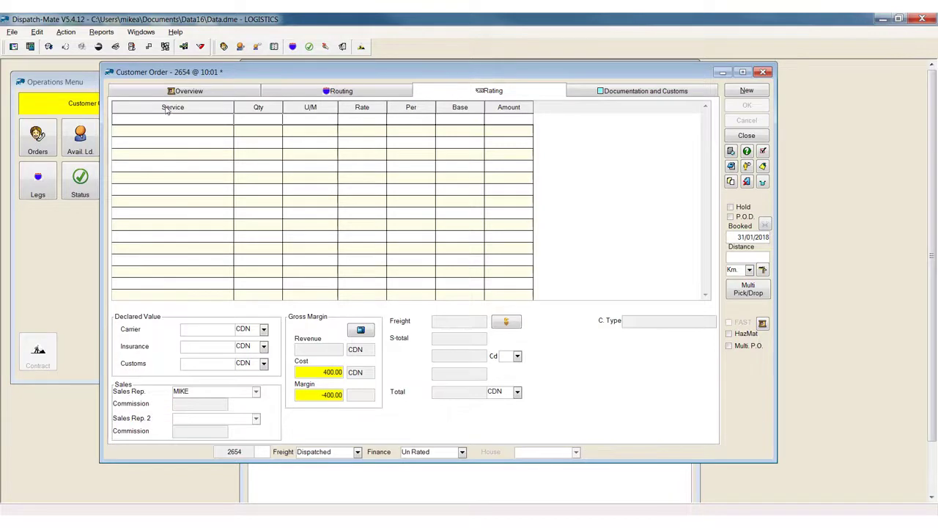
pyautogui.click(230, 121)
pyautogui.click(229, 119)
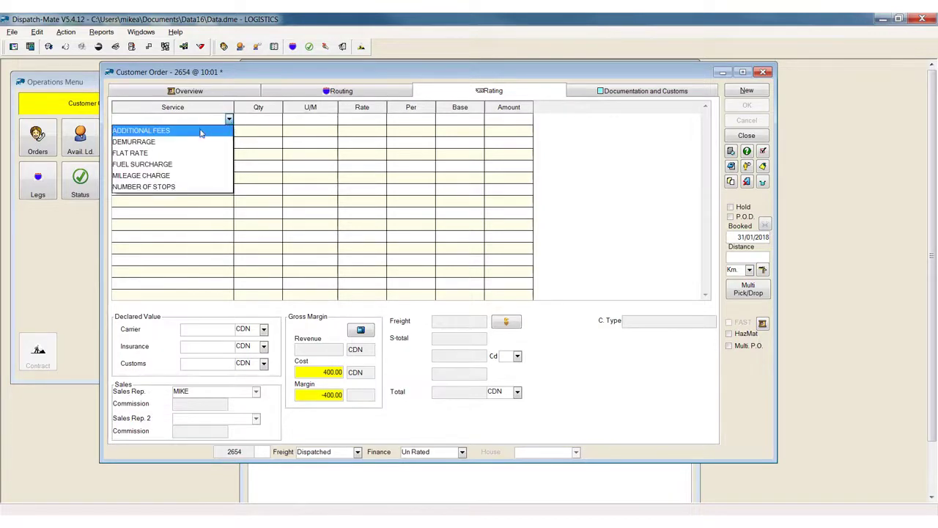
pyautogui.click(172, 155)
pyautogui.click(513, 121)
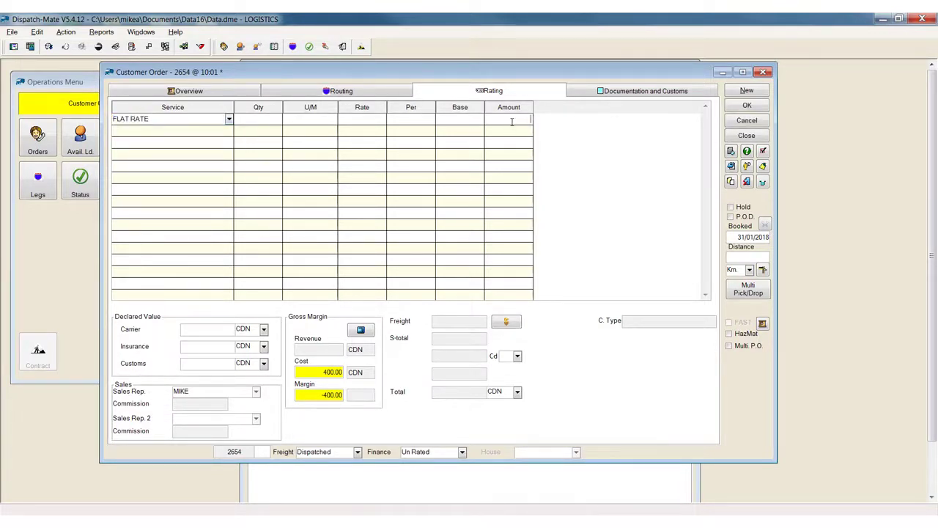
# Review the auto rating settings of the customer ANCIENT FOREST and return to the order's rating.
pyautogui.click(227, 92)
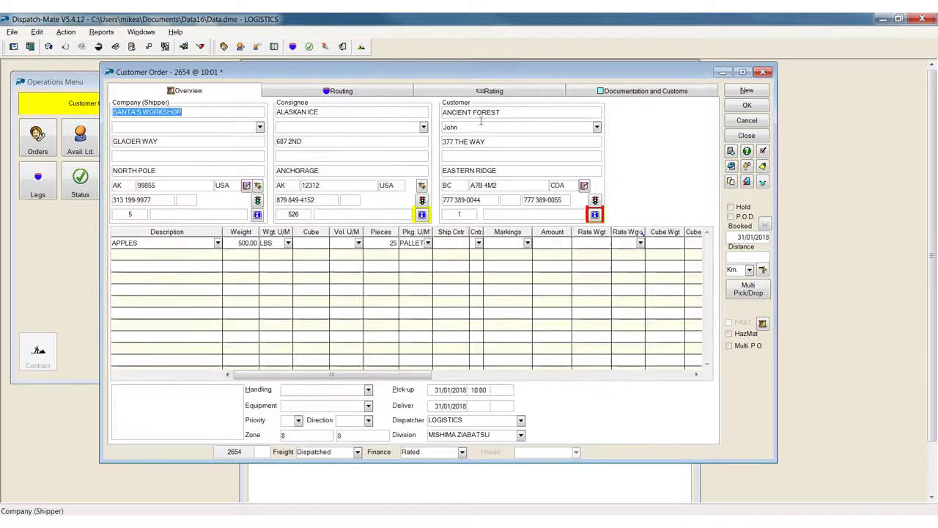
pyautogui.click(594, 214)
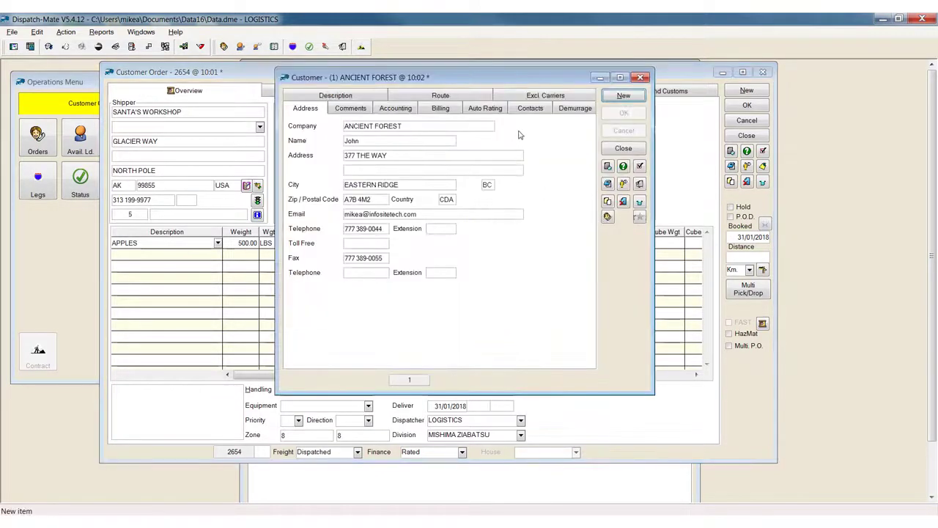
pyautogui.click(489, 108)
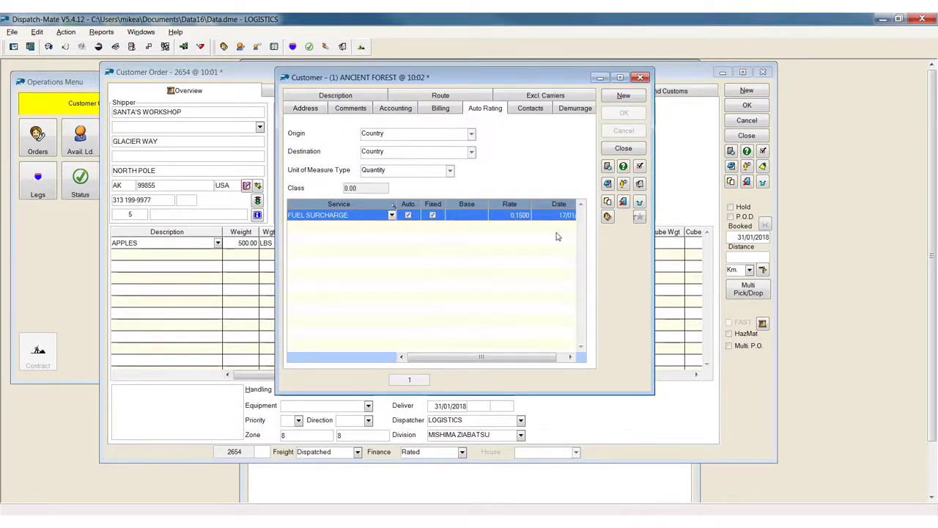
pyautogui.click(623, 148)
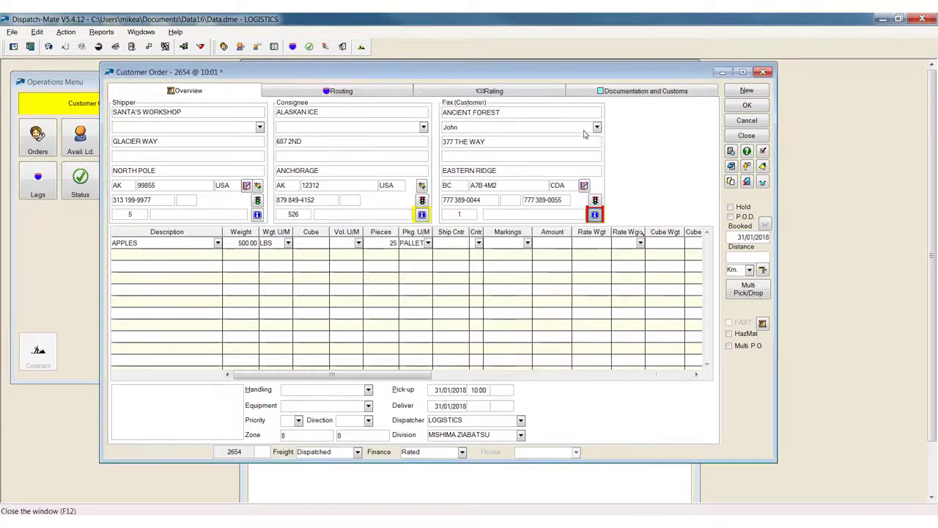
pyautogui.click(491, 91)
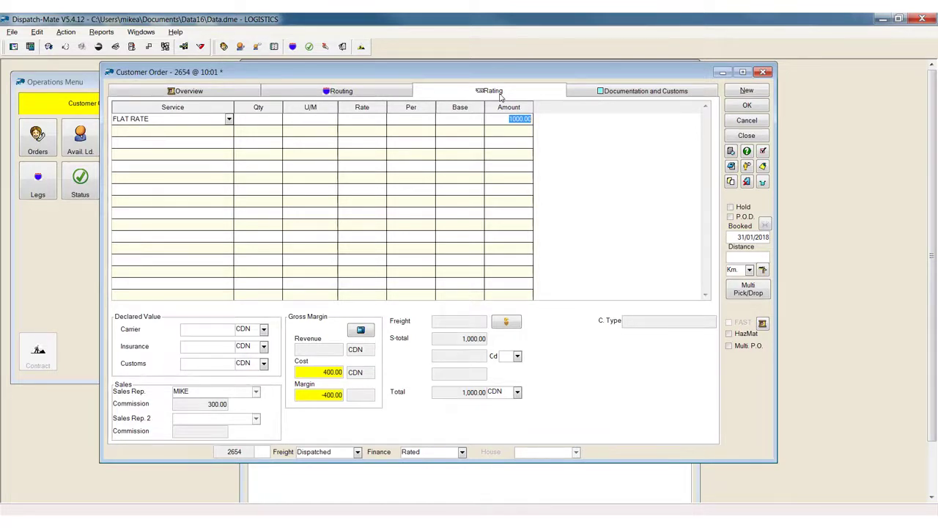
# Review the shipper and the freight weight in the order's overview, and save the order with its rating.
pyautogui.click(183, 91)
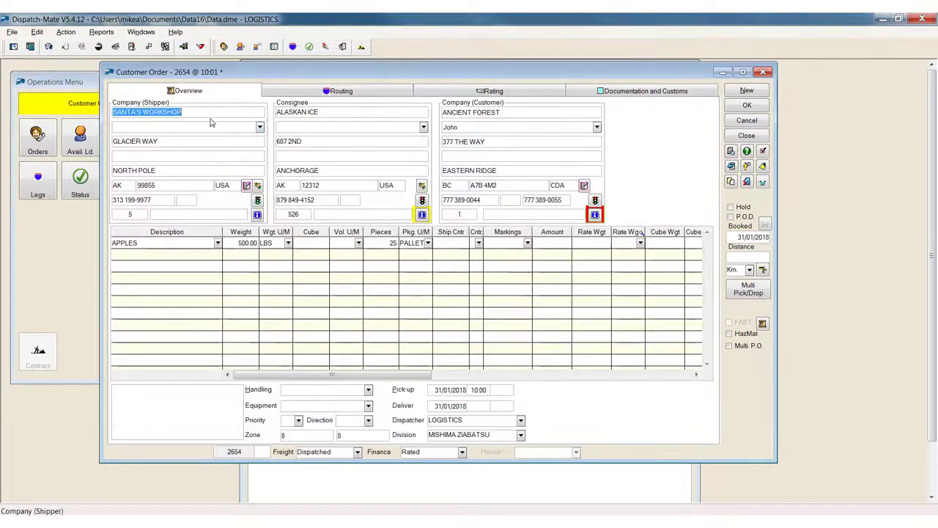
pyautogui.click(205, 111)
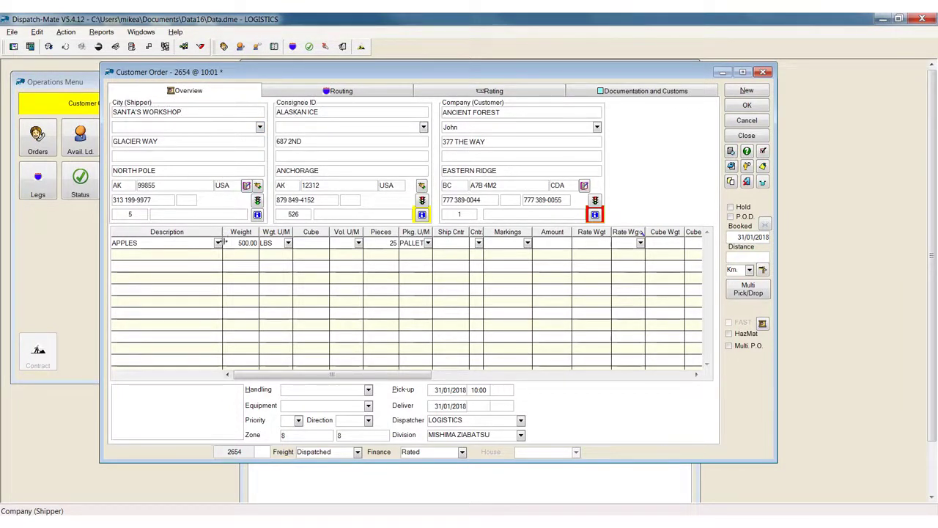
pyautogui.click(237, 246)
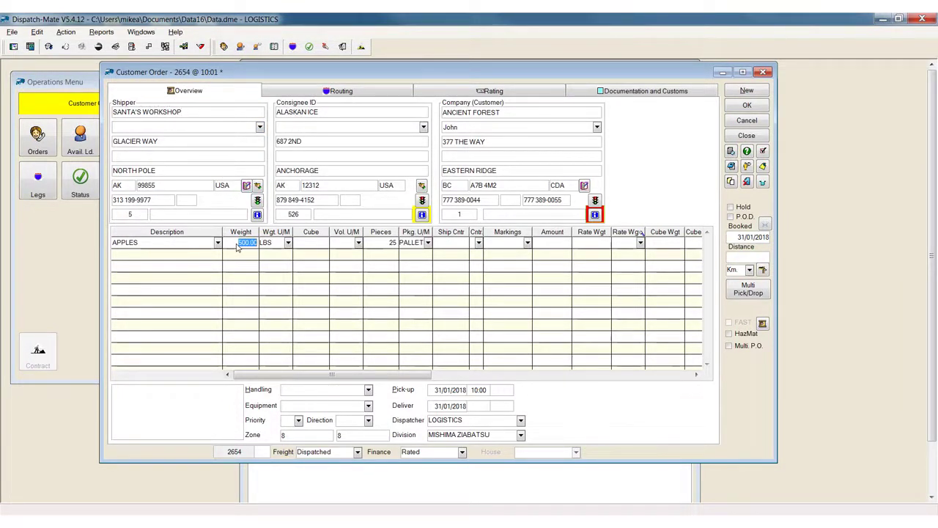
pyautogui.click(493, 91)
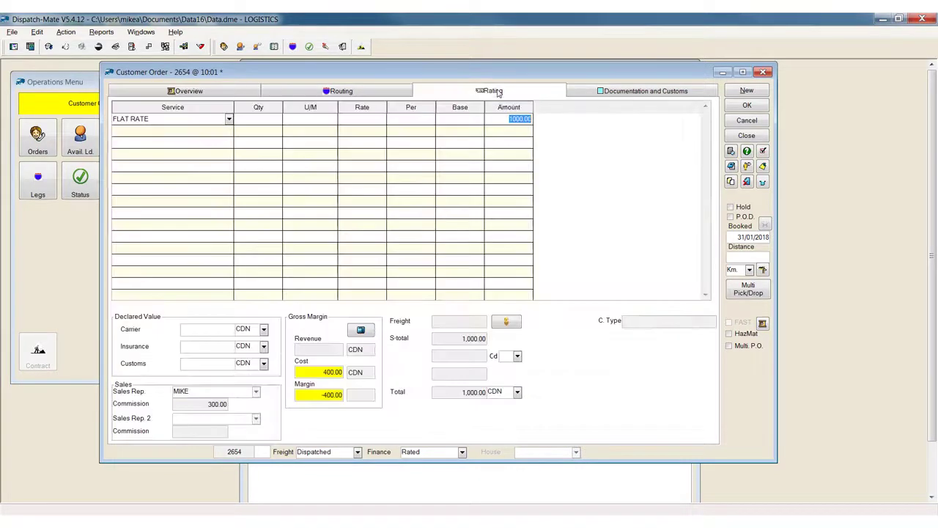
pyautogui.click(747, 107)
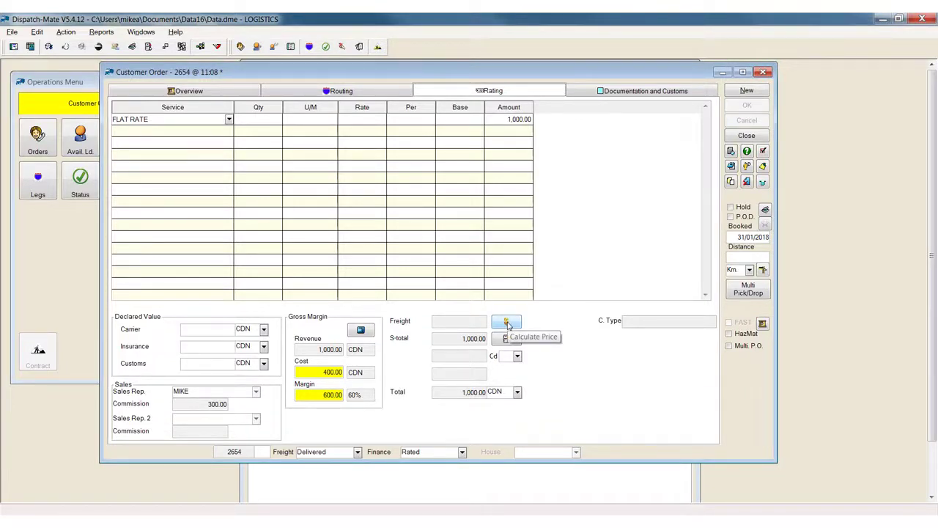
# Calculate the order's price by automatch and try the All Rates CDN rate.
pyautogui.click(507, 324)
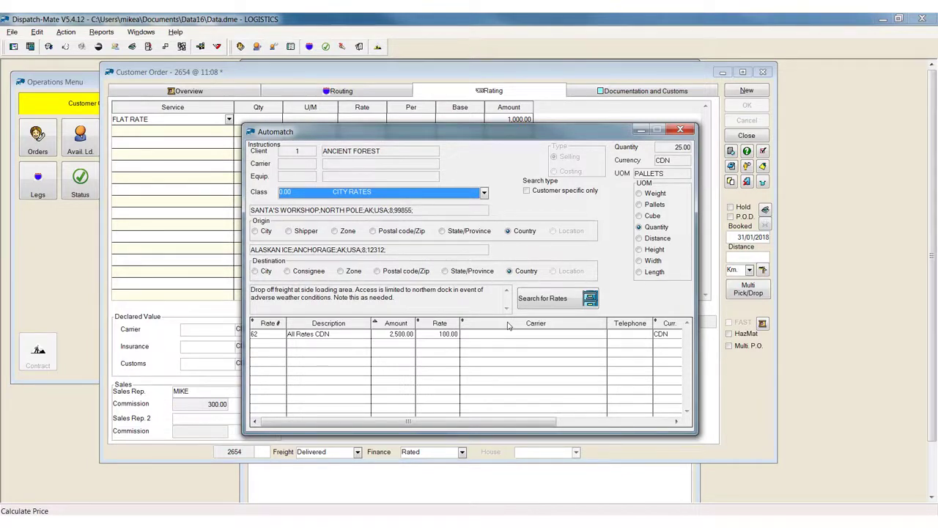
pyautogui.doubleClick(407, 334)
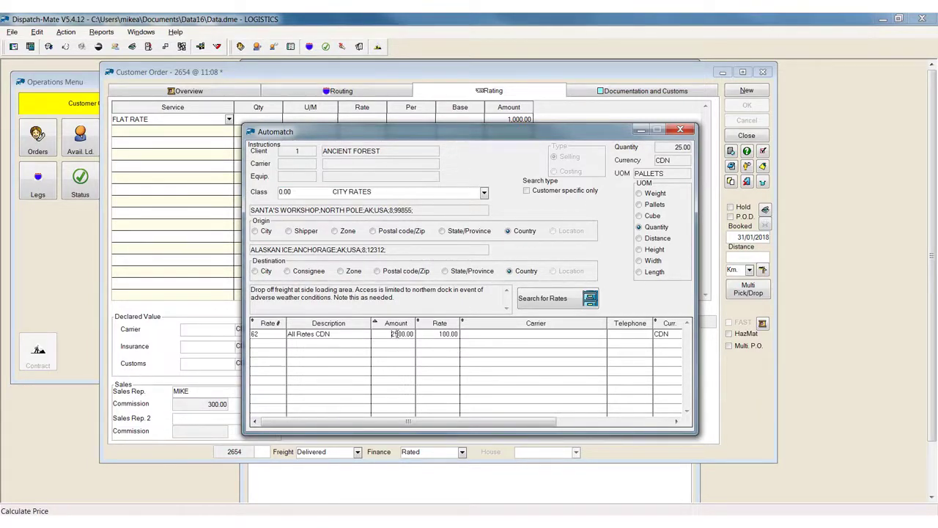
# Save the order and preview its Customer Confirmation form.
pyautogui.click(744, 107)
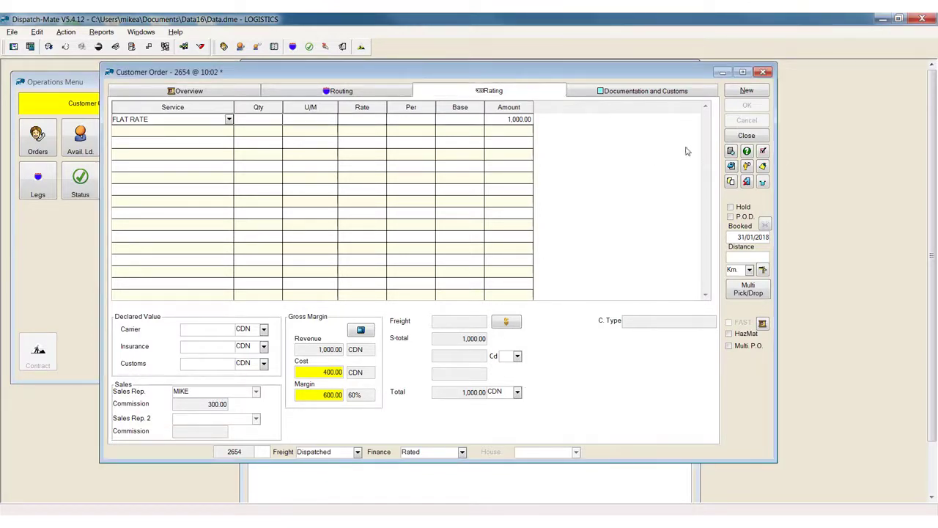
pyautogui.click(731, 151)
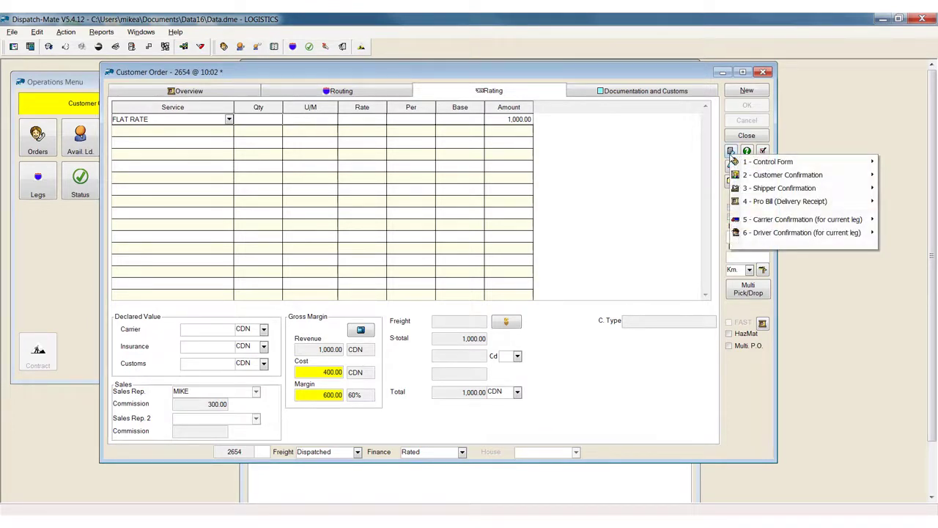
pyautogui.moveTo(779, 176)
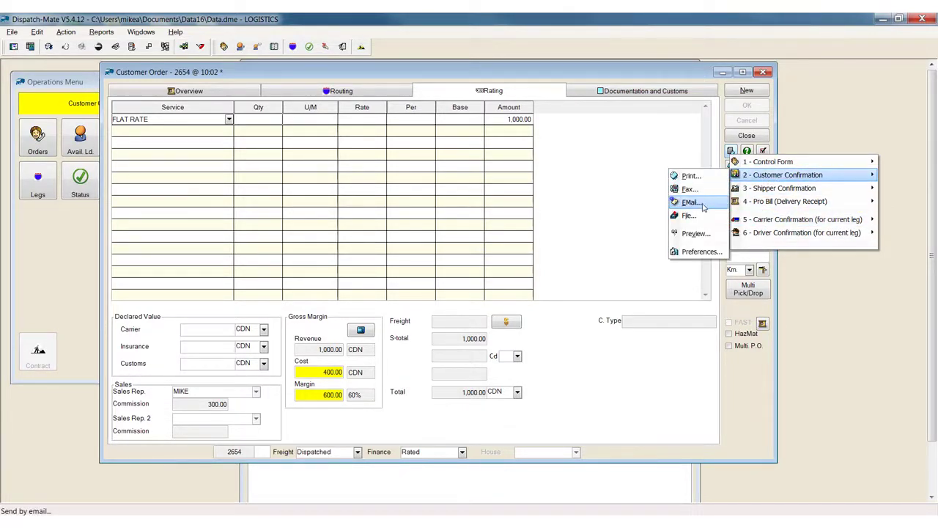
pyautogui.click(692, 234)
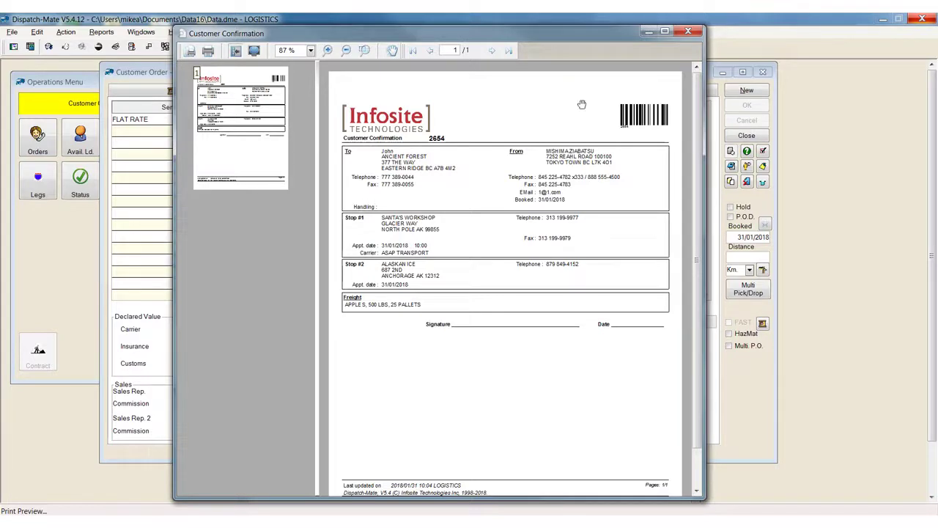
pyautogui.click(689, 31)
# Examine the comments and invoice printing options of the customer ANCIENT FOREST.
pyautogui.click(187, 91)
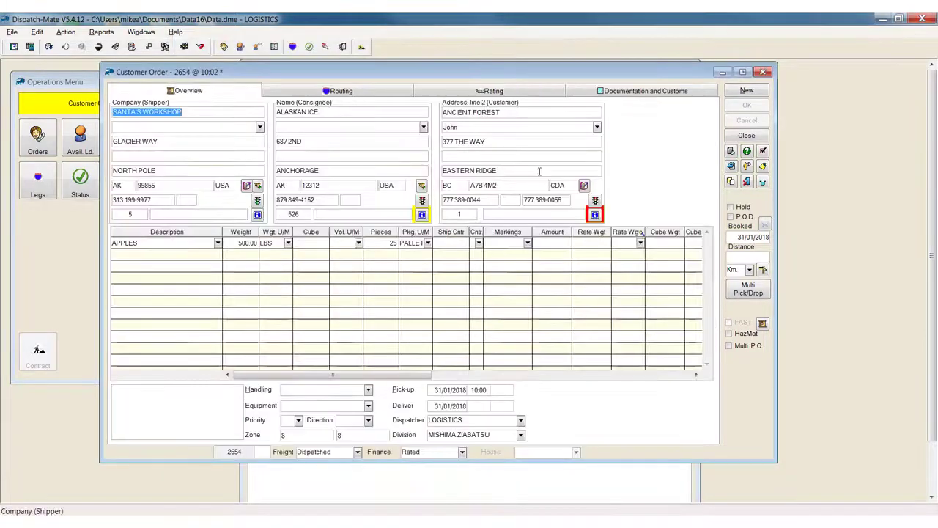
pyautogui.click(599, 221)
pyautogui.click(352, 108)
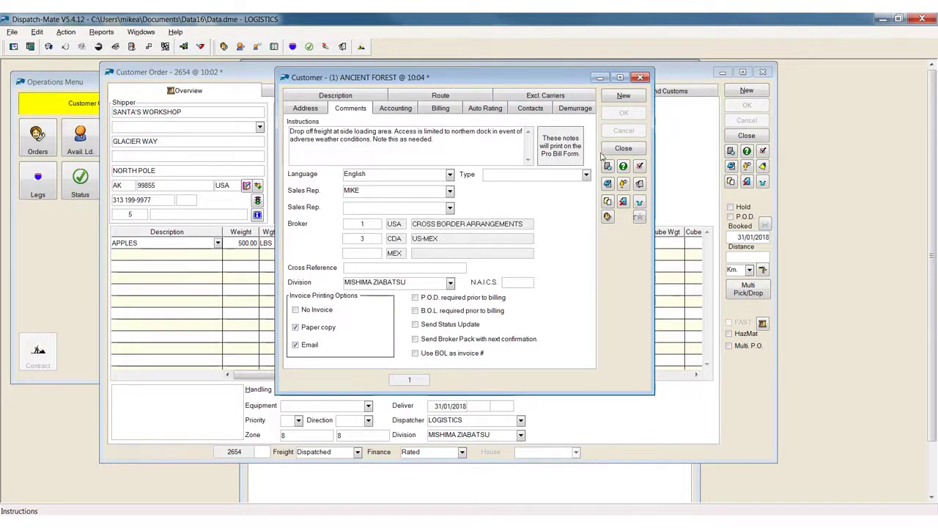
pyautogui.click(623, 148)
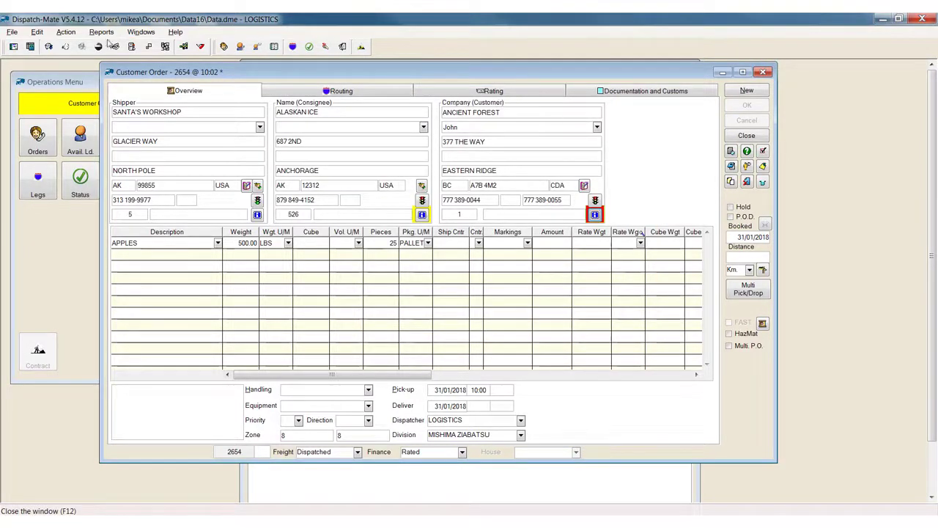
# Open the user profile table and the ADMIN user's profile.
pyautogui.click(65, 33)
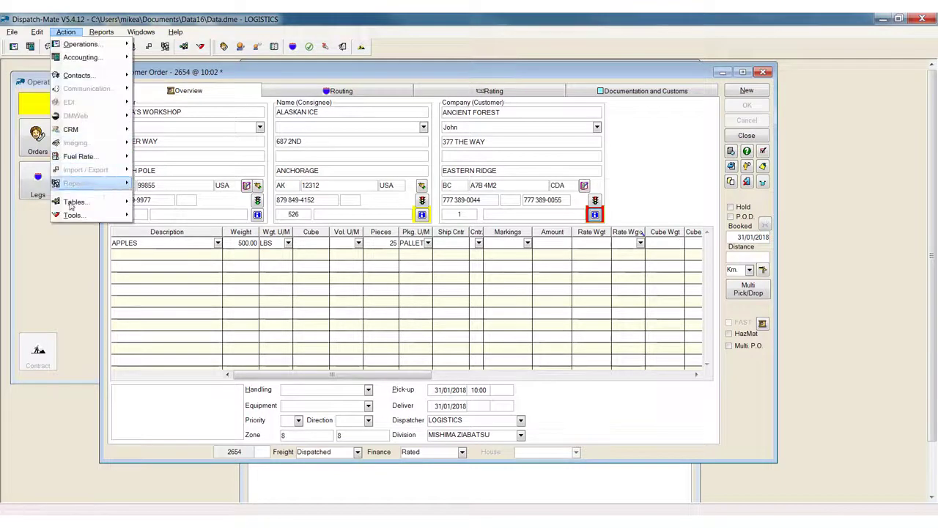
pyautogui.moveTo(103, 214)
pyautogui.click(163, 221)
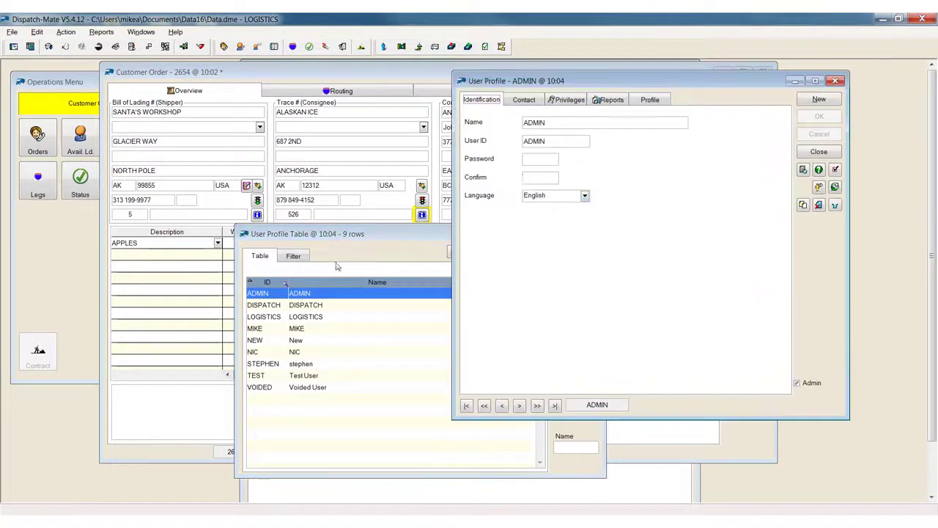
# Check the language setting in the ADMIN user's profile, then close the profile and the user profile table.
pyautogui.doubleClick(299, 293)
pyautogui.click(582, 196)
pyautogui.click(612, 192)
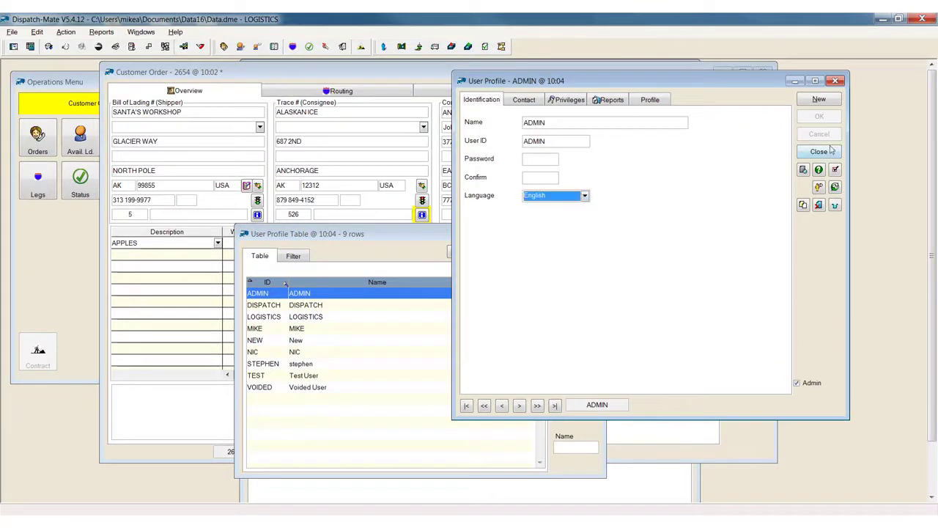
pyautogui.click(819, 152)
pyautogui.click(575, 304)
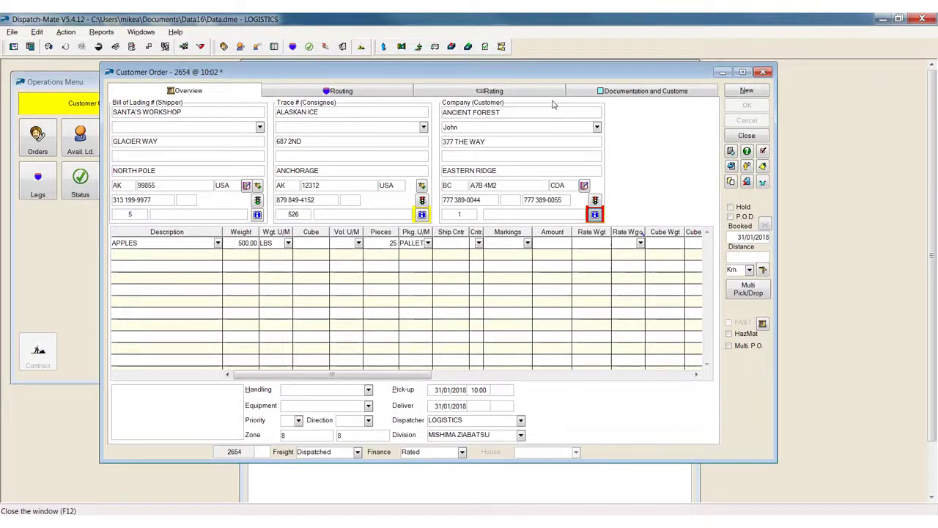
# Open the order's Customer Order - Bill of lading form, preview it, and close the preview and form.
pyautogui.click(614, 91)
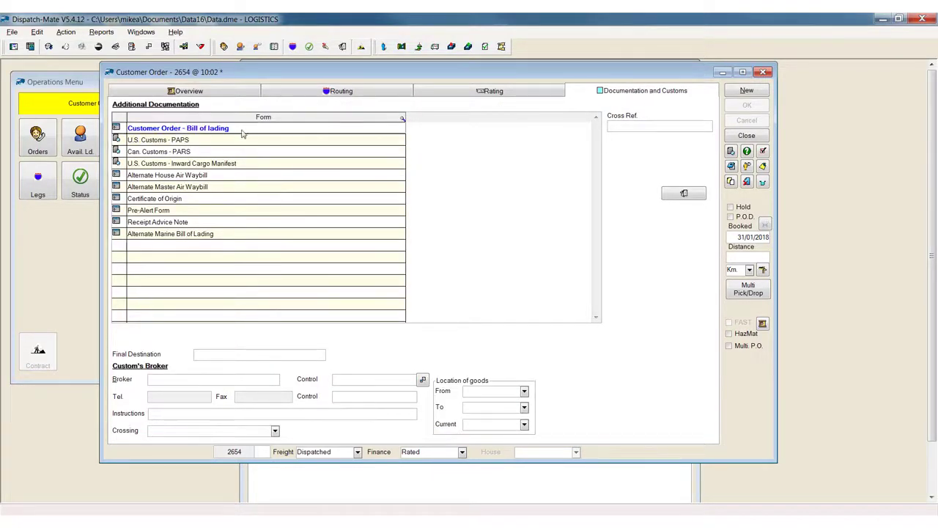
pyautogui.doubleClick(209, 130)
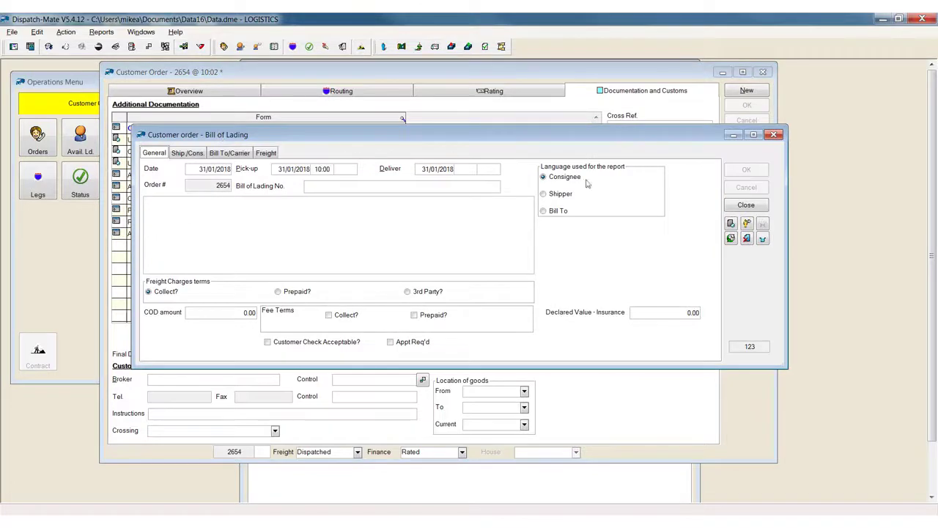
pyautogui.click(730, 224)
pyautogui.click(752, 290)
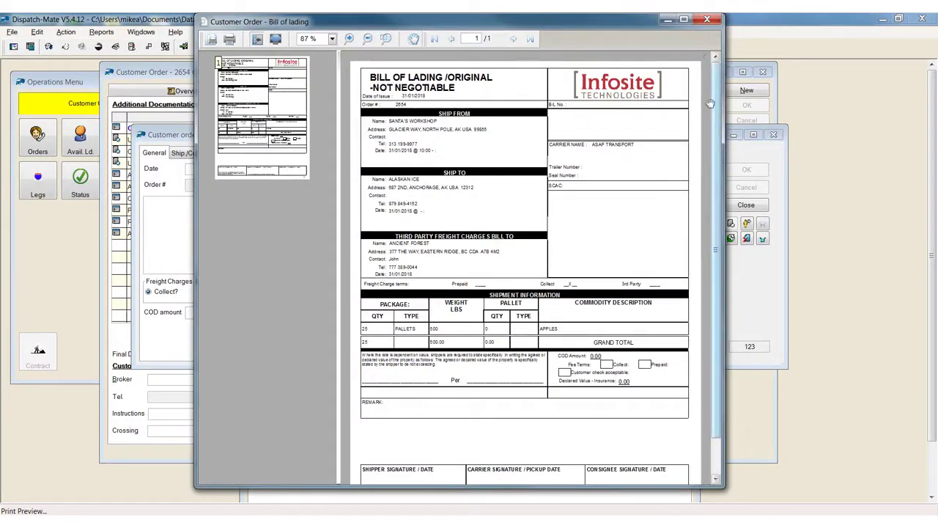
pyautogui.click(708, 20)
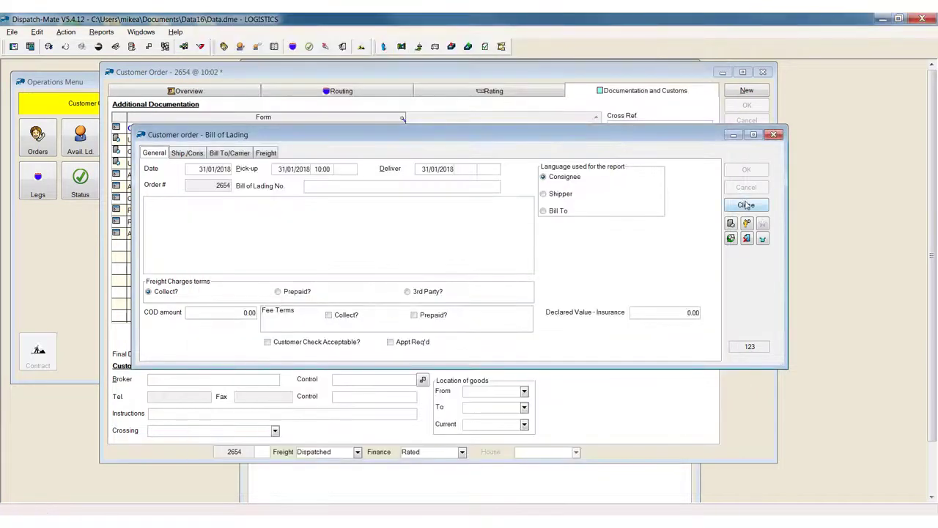
pyautogui.click(746, 205)
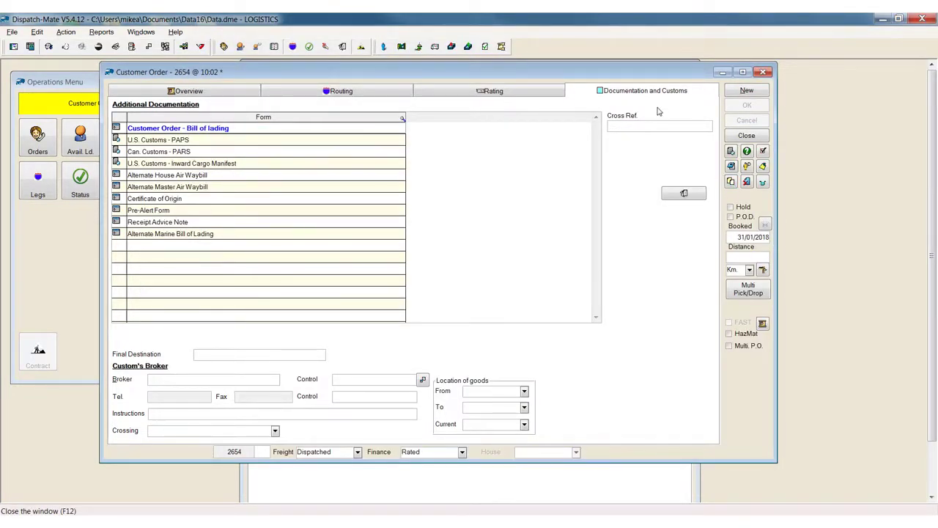
# Close the customer order, maximize and refresh the Freight Bill Status list, and sort it by Ref. in descending order.
pyautogui.click(746, 136)
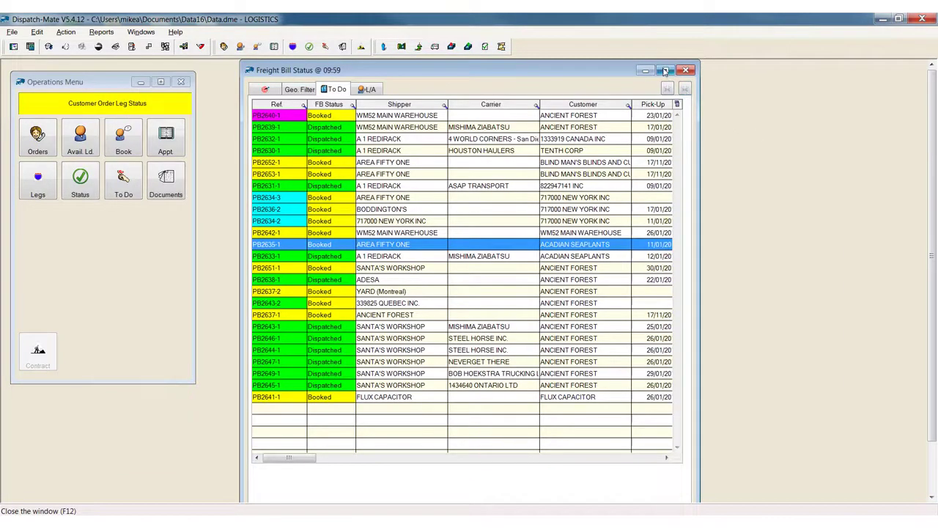
pyautogui.click(665, 70)
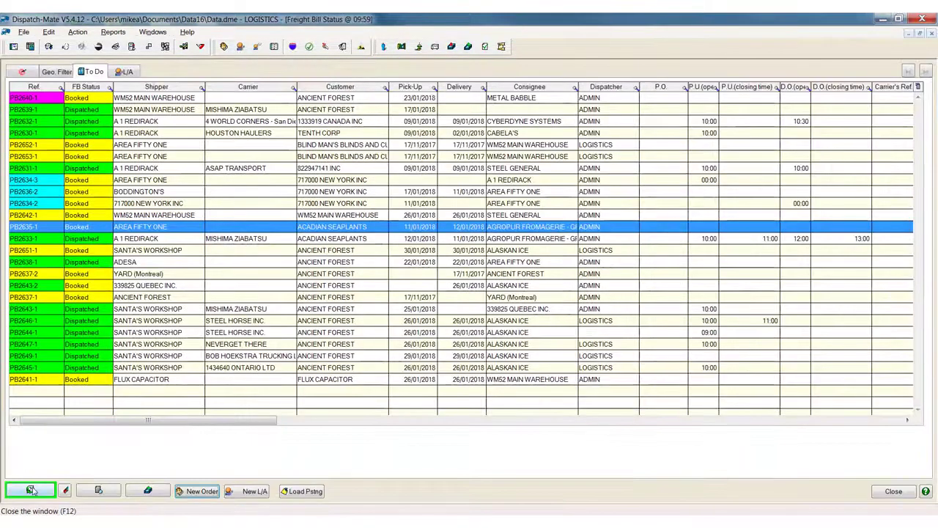
pyautogui.click(31, 490)
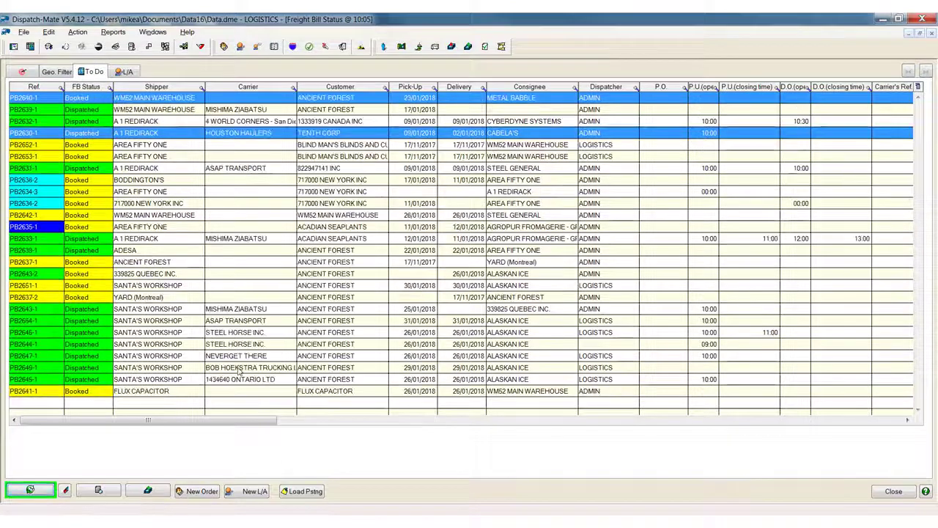
pyautogui.click(38, 87)
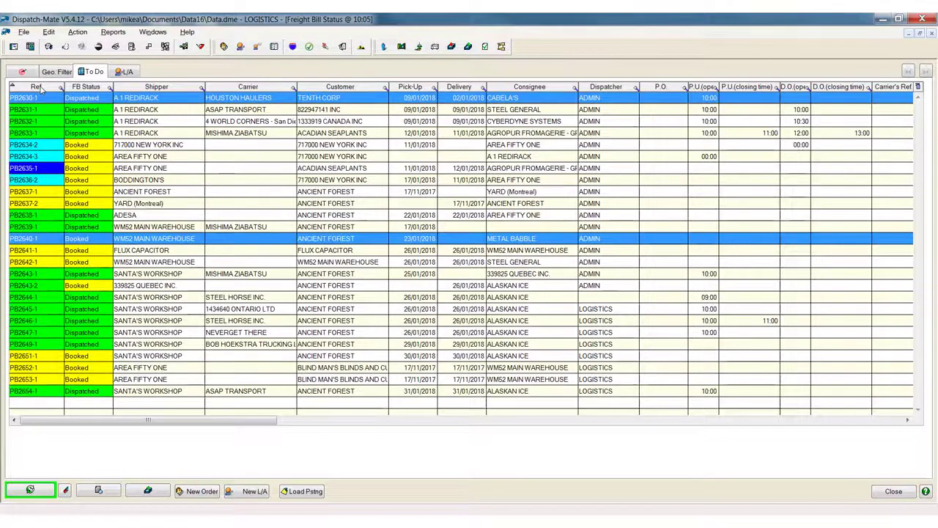
pyautogui.click(38, 86)
pyautogui.click(41, 104)
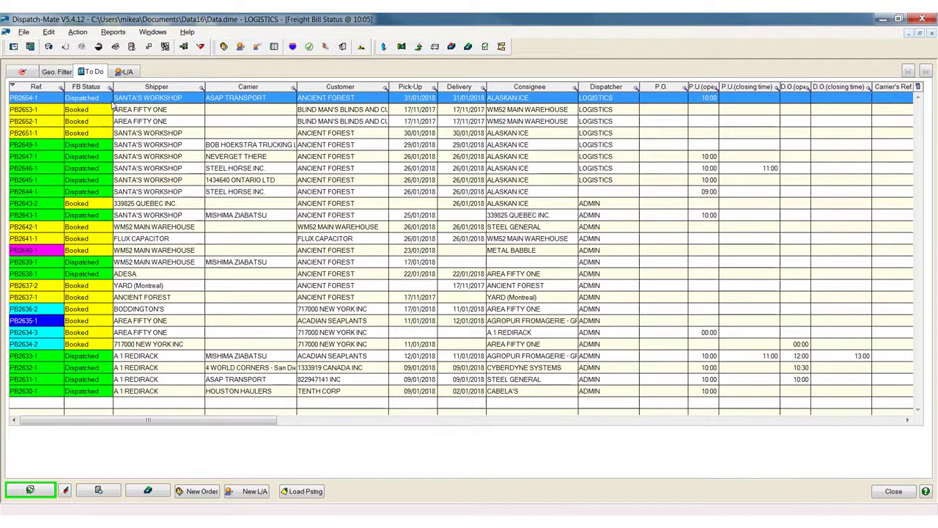
# Open the ASAP TRANSPORT order from SANTA'S WORKSHOP to ALASKAN ICE, set its freight status to Delivered, check its routing and save it.
pyautogui.doubleClick(237, 99)
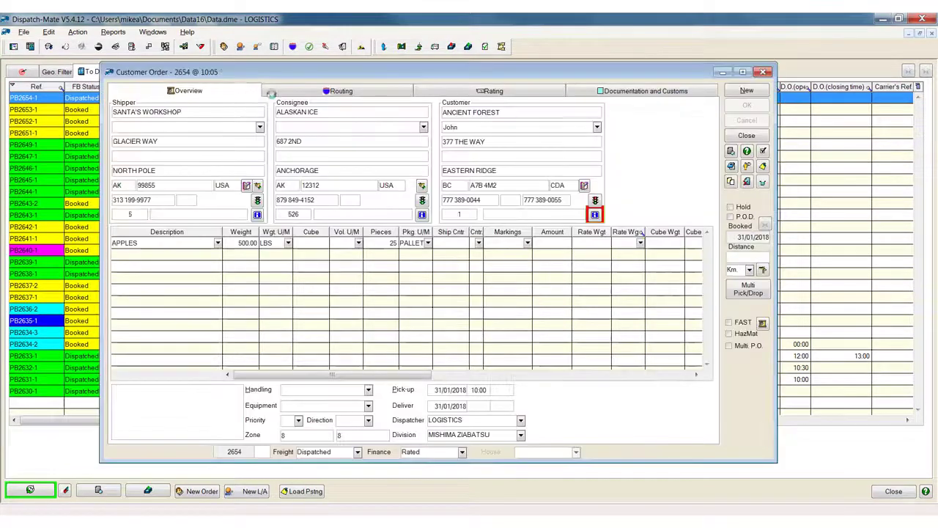
pyautogui.click(357, 451)
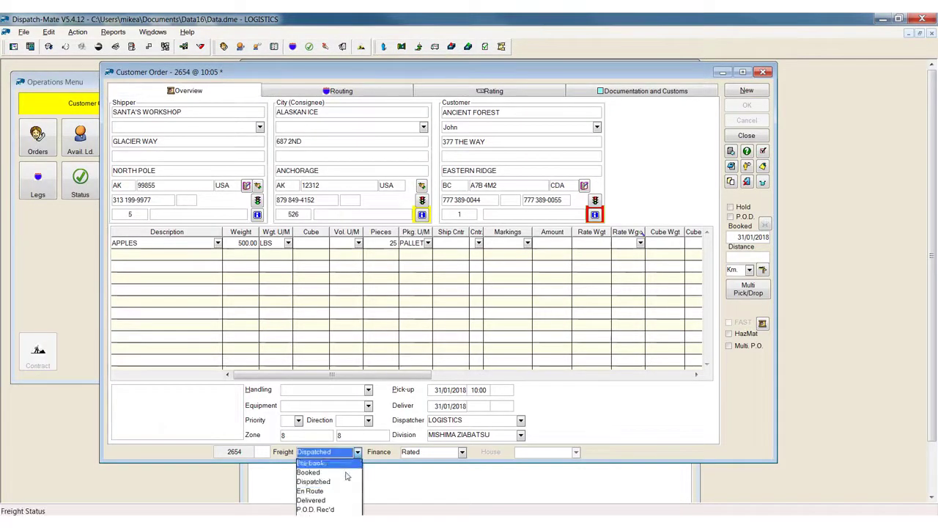
pyautogui.click(325, 501)
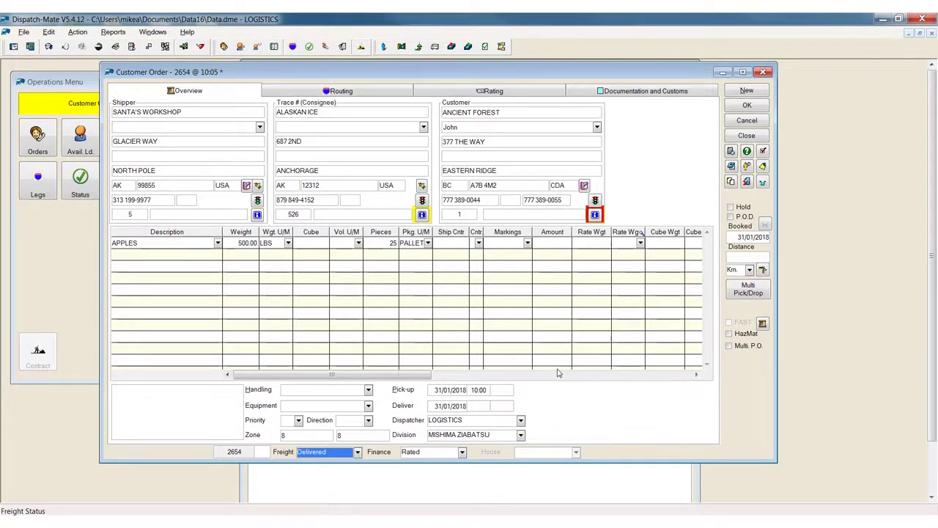
pyautogui.click(296, 91)
pyautogui.click(171, 320)
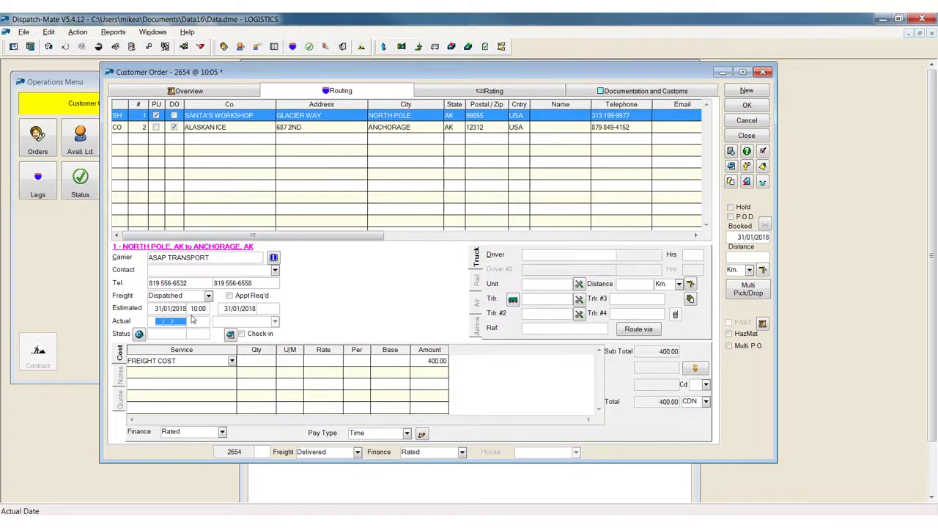
pyautogui.click(746, 106)
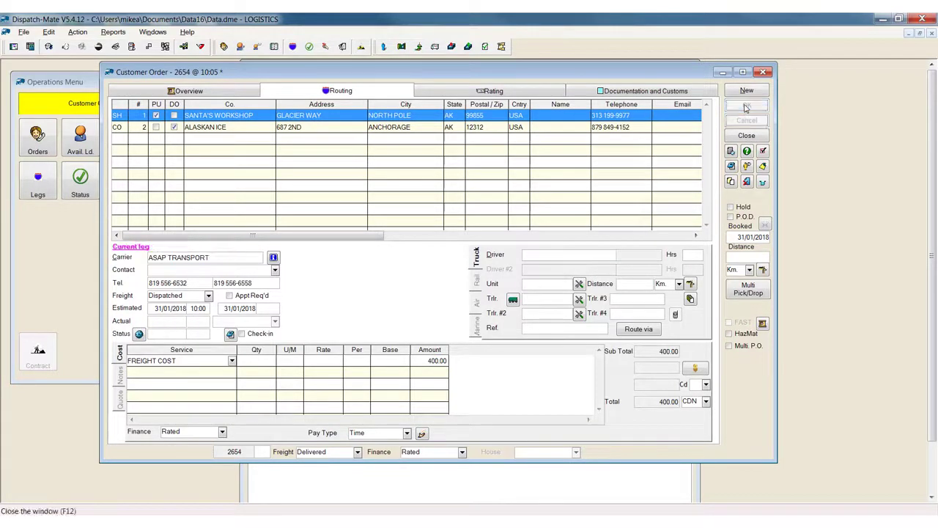
# Turn on Send Status Update in the comments of the customer ANCIENT FOREST and open its customer order email preferences.
pyautogui.click(215, 91)
pyautogui.click(594, 214)
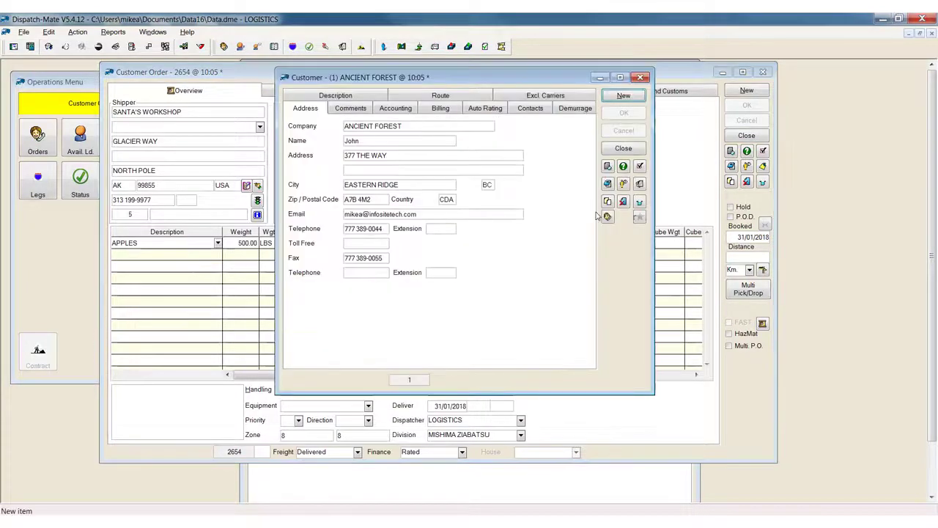
pyautogui.click(351, 108)
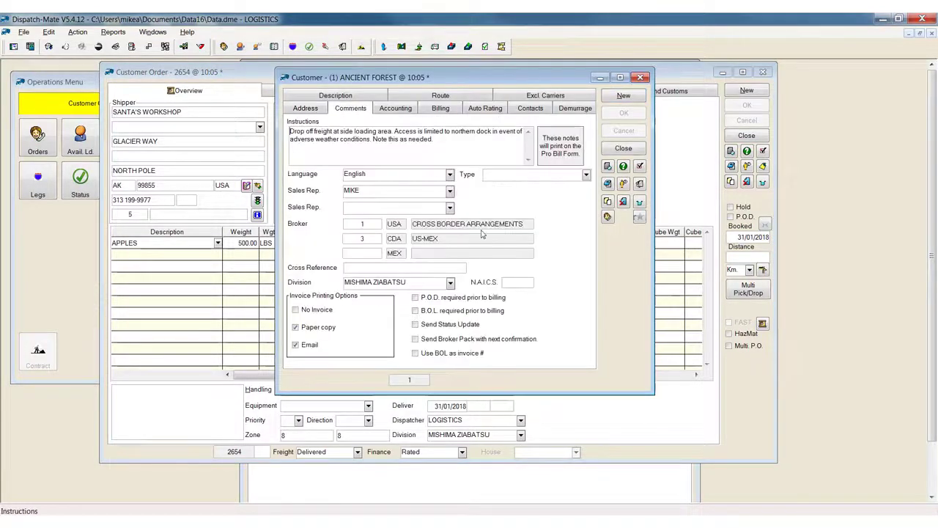
pyautogui.click(444, 327)
pyautogui.click(583, 328)
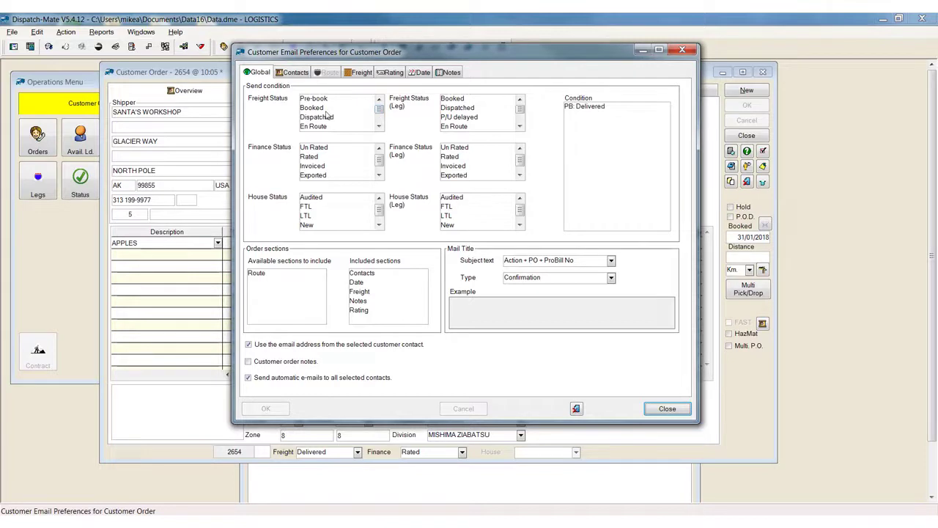
# Examine the email preferences for the Delivered send condition, freight, contacts, date and notes, then close them.
pyautogui.moveTo(378, 110); pyautogui.dragTo(378, 118)
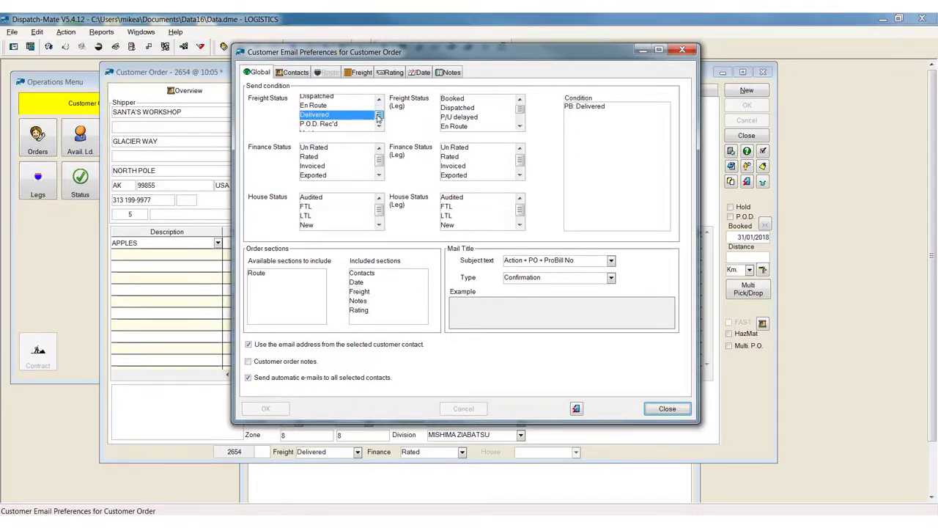
pyautogui.click(358, 76)
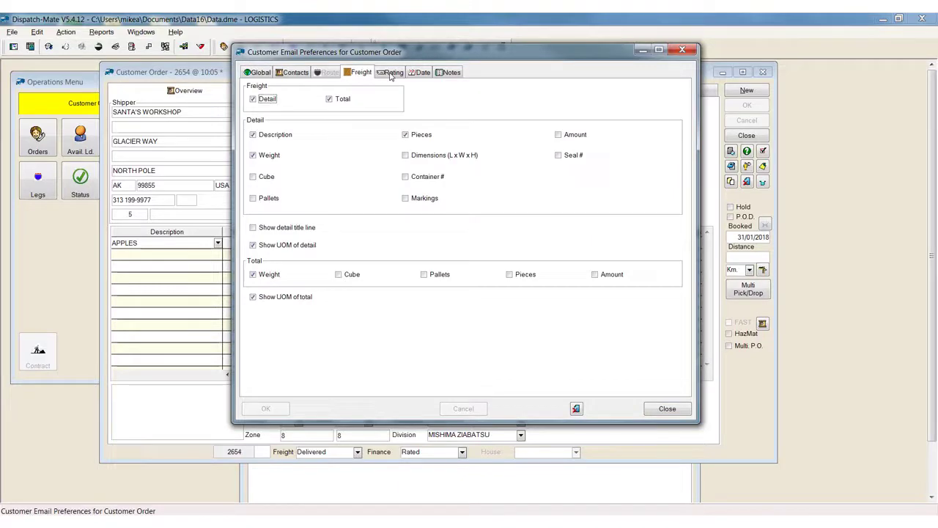
pyautogui.click(299, 77)
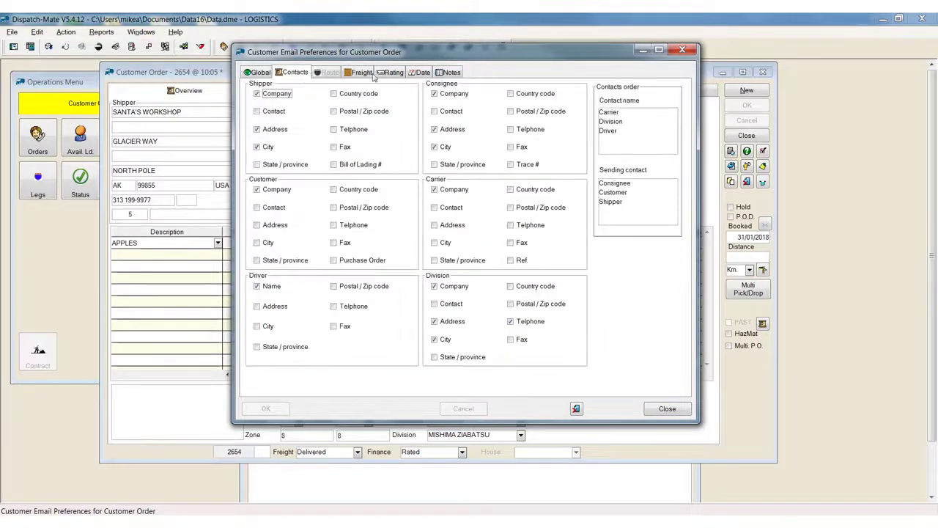
pyautogui.click(415, 73)
pyautogui.click(445, 73)
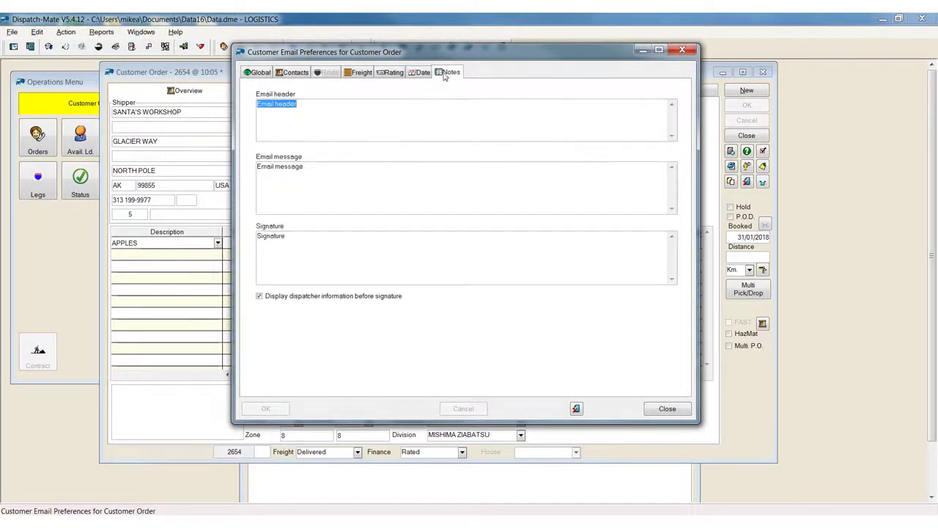
pyautogui.click(675, 412)
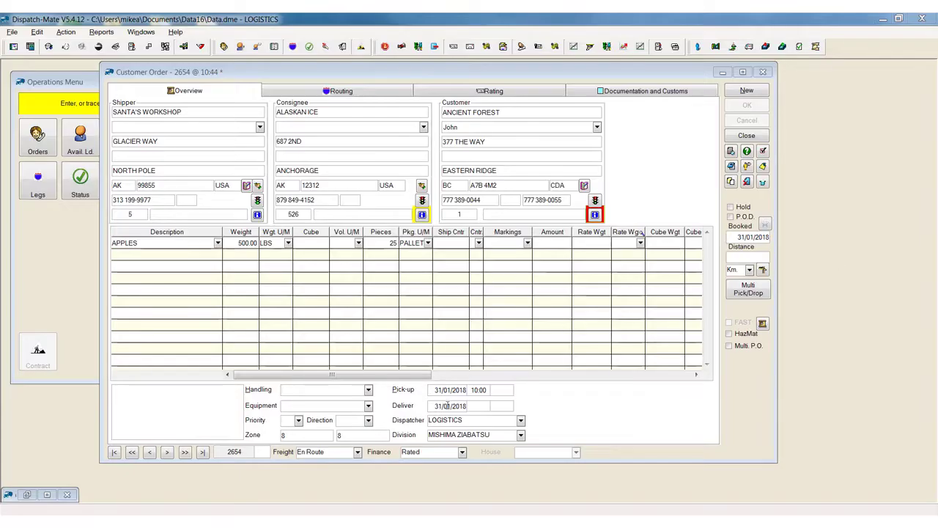
# Change the En Route order's freight status to Delivered and save the order to generate the status email.
pyautogui.click(357, 451)
pyautogui.click(345, 503)
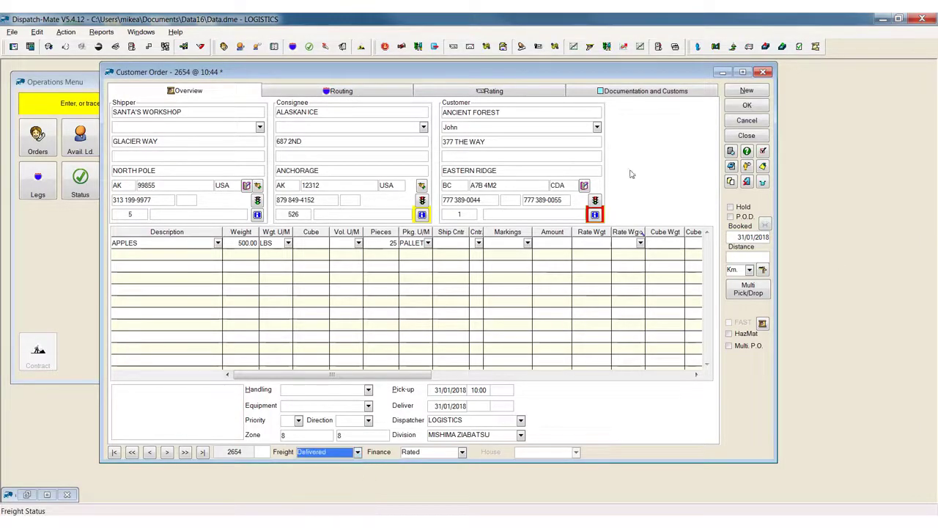
pyautogui.click(747, 105)
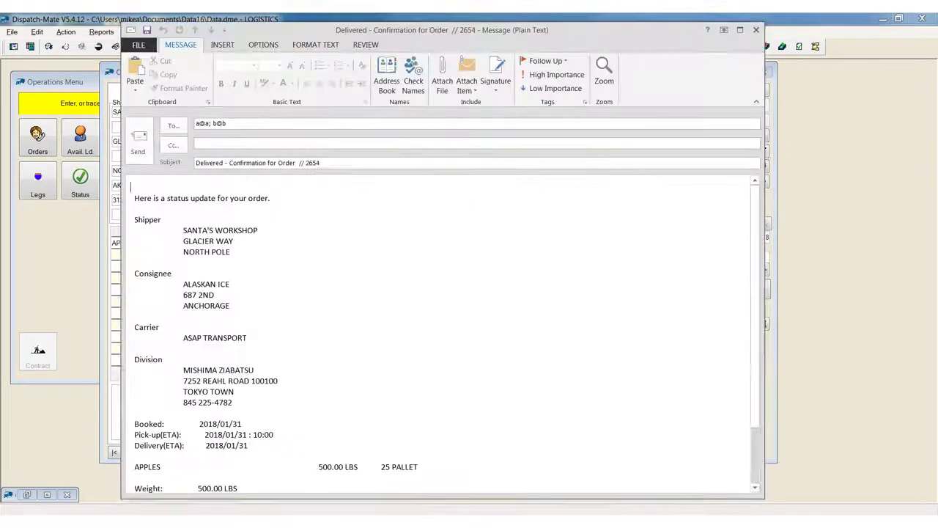
# Read through the generated Delivered confirmation email and close it without saving changes.
pyautogui.scroll(-1, 415, 300)
pyautogui.scroll(-1, 410, 301)
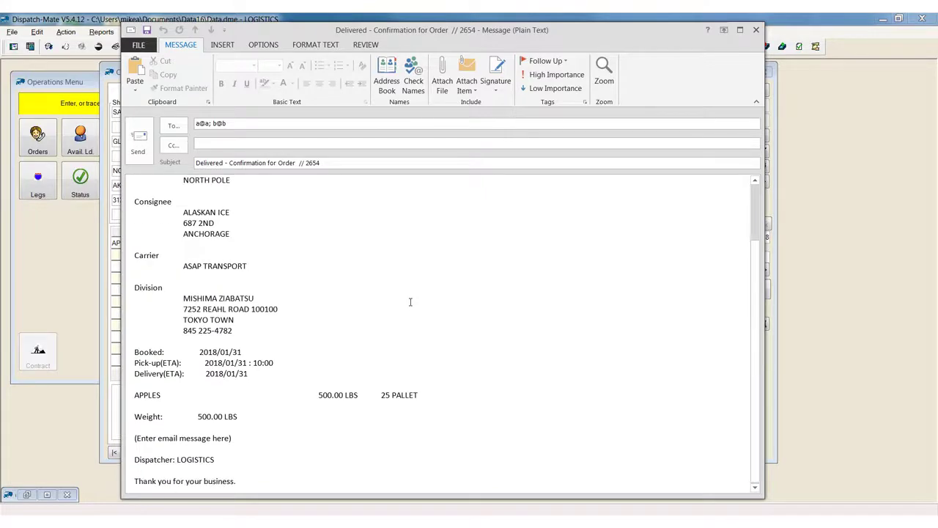
pyautogui.scroll(3, 411, 301)
pyautogui.click(757, 30)
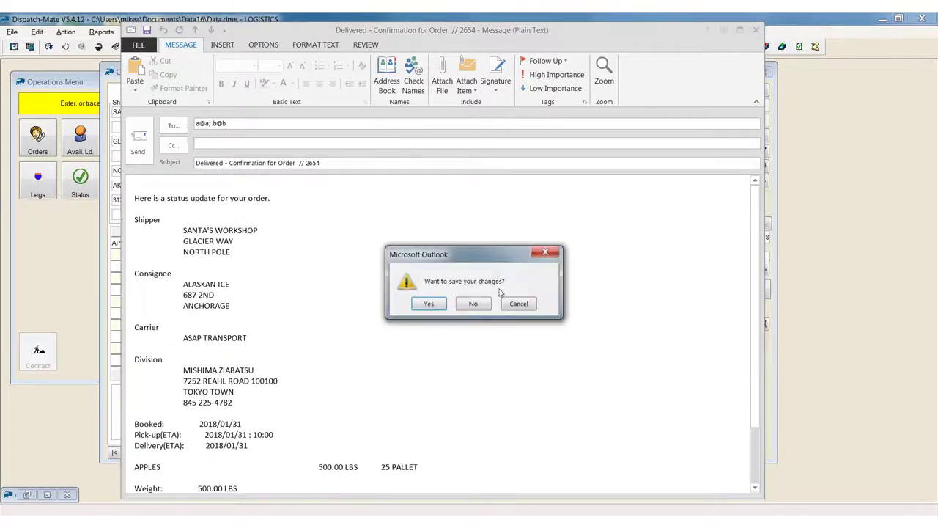
pyautogui.click(474, 305)
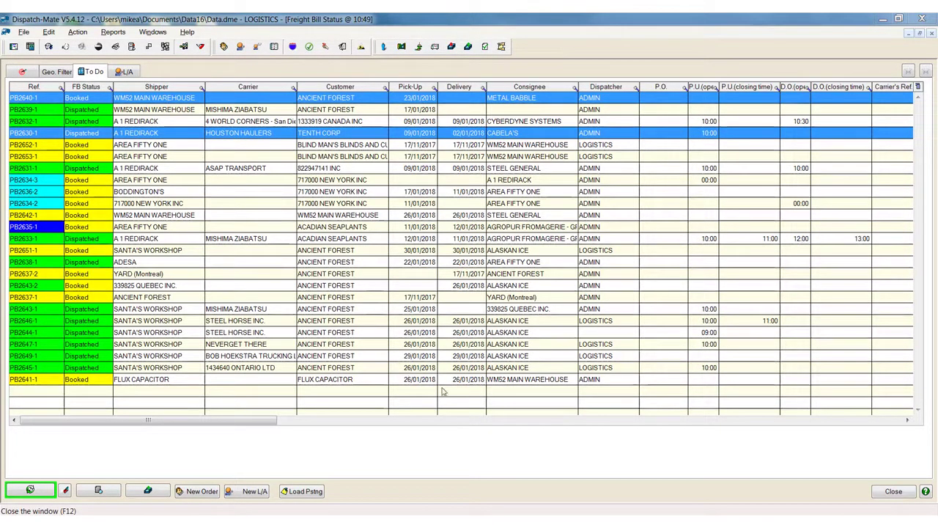
# Open a new available load and examine its load types, customer or prospect choice, and Quote form output options.
pyautogui.click(247, 491)
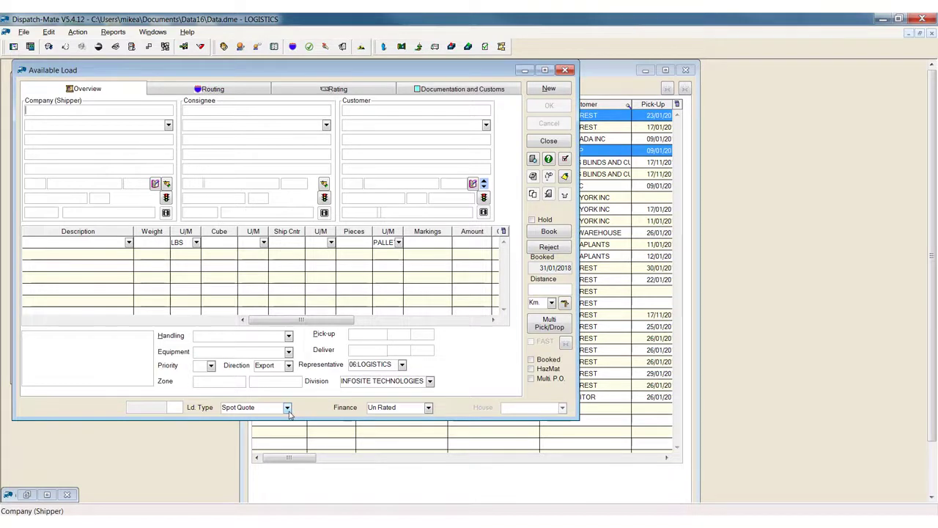
pyautogui.click(287, 408)
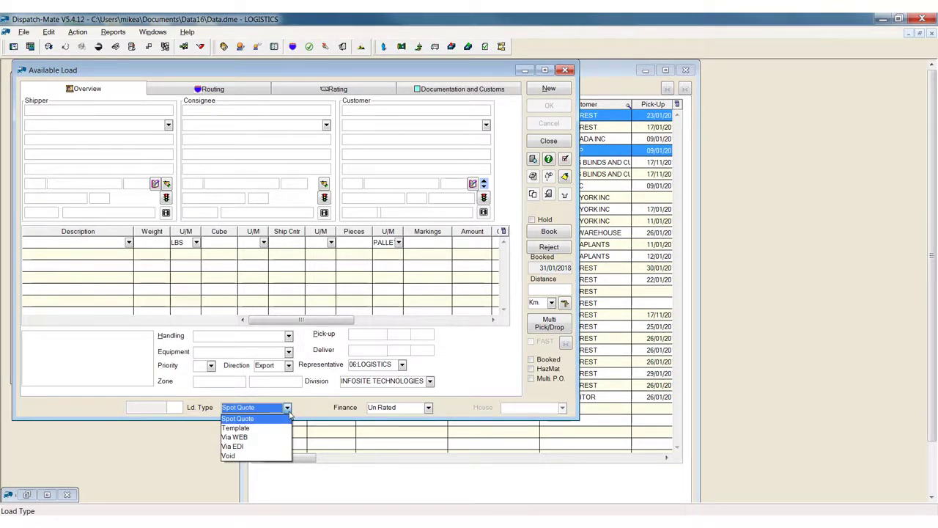
pyautogui.click(370, 111)
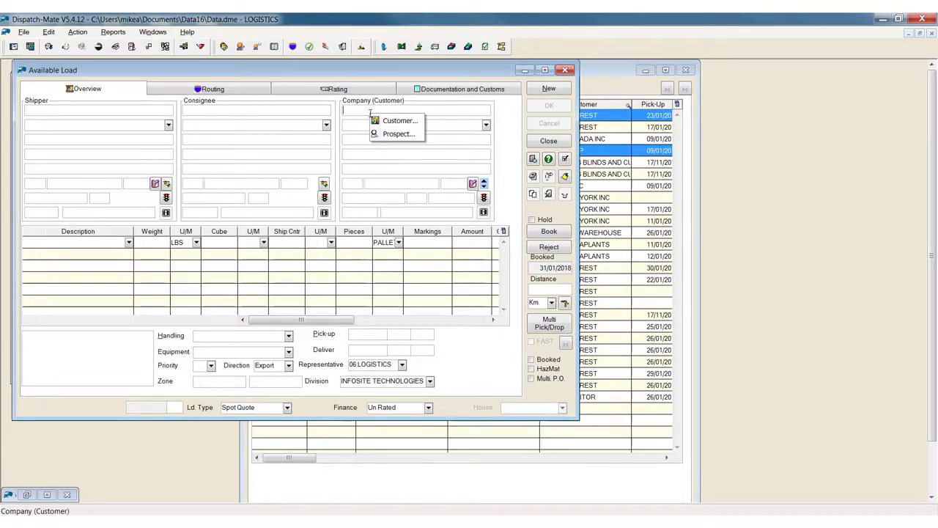
pyautogui.click(534, 158)
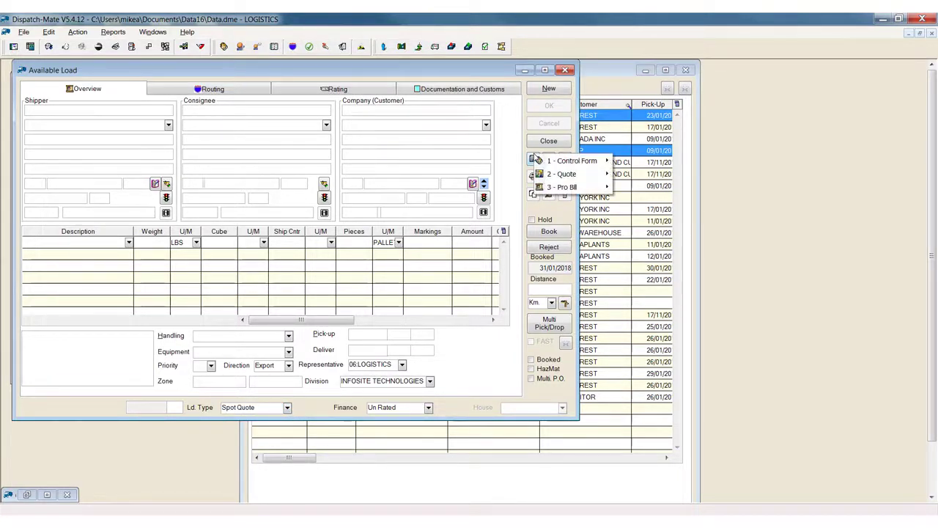
pyautogui.moveTo(565, 178)
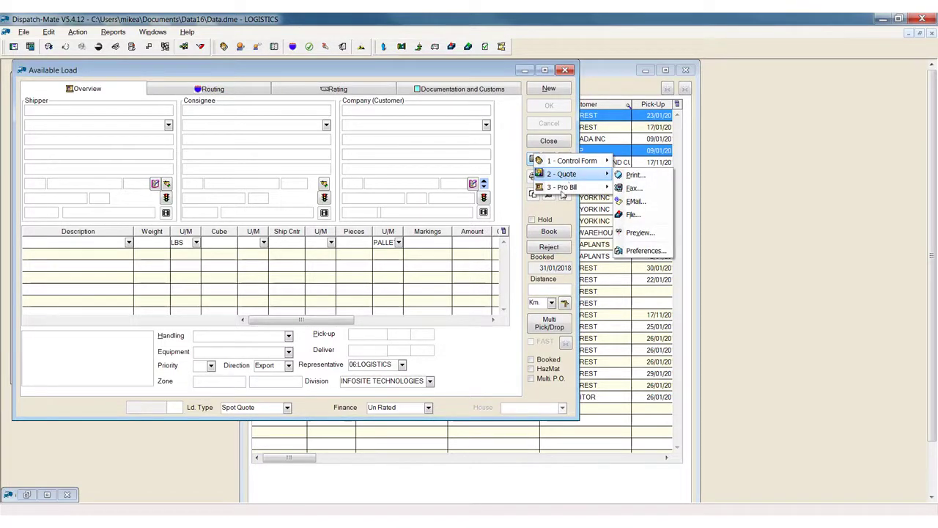
# Review the available load's type options, then close the load and the Freight Bill Status list.
pyautogui.click(535, 213)
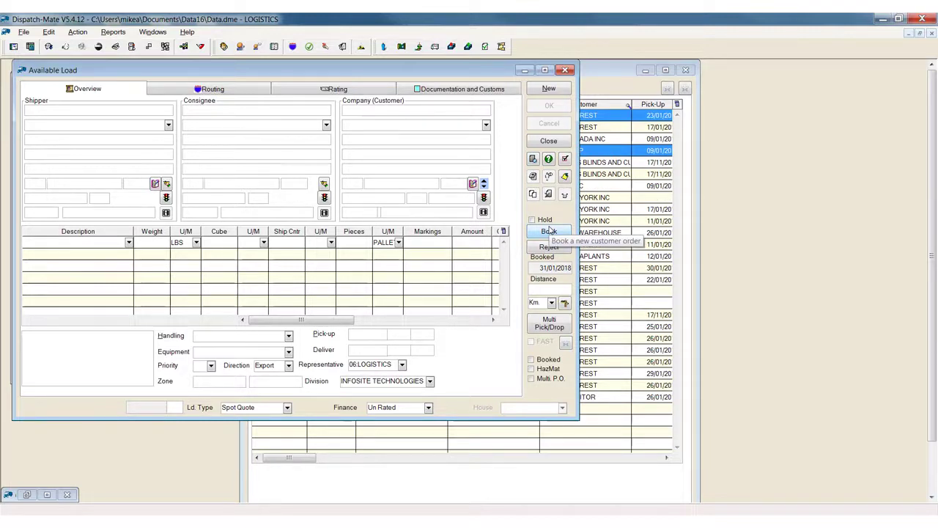
pyautogui.click(286, 408)
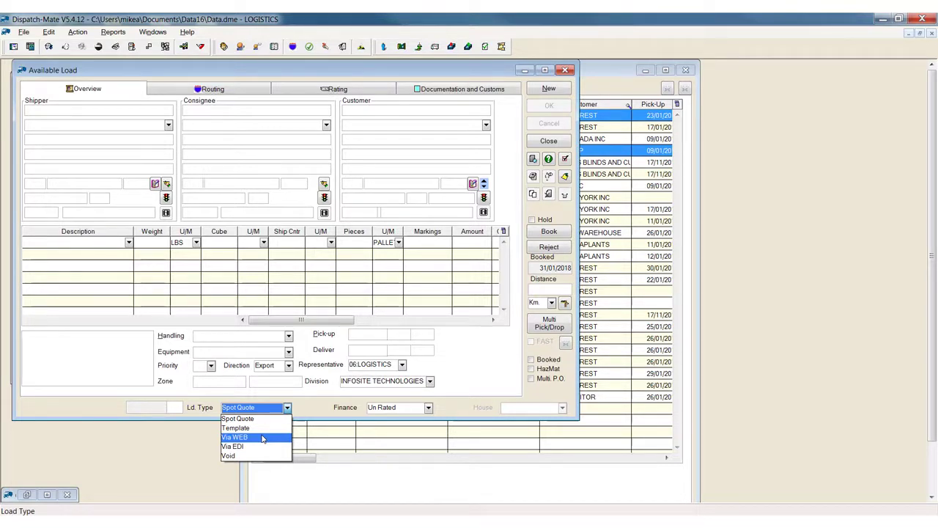
pyautogui.click(552, 141)
pyautogui.click(551, 141)
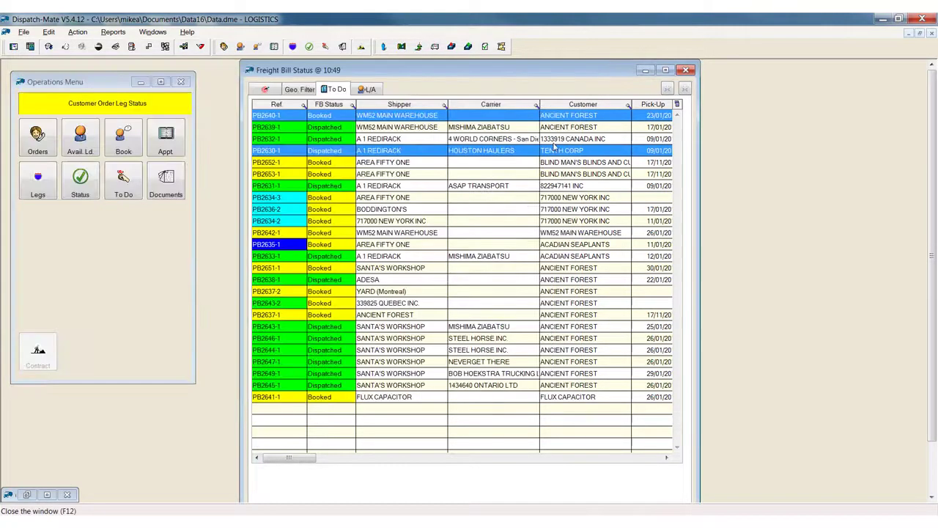
pyautogui.click(369, 90)
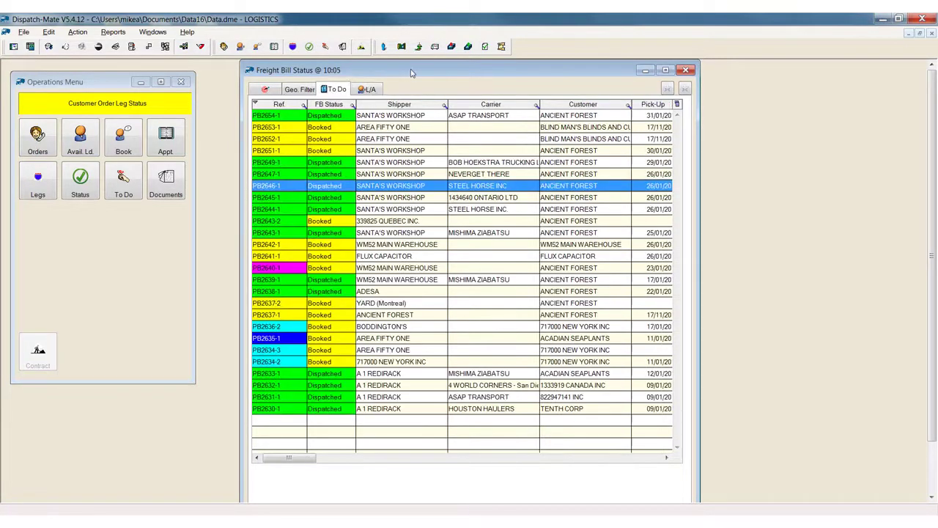
pyautogui.click(686, 70)
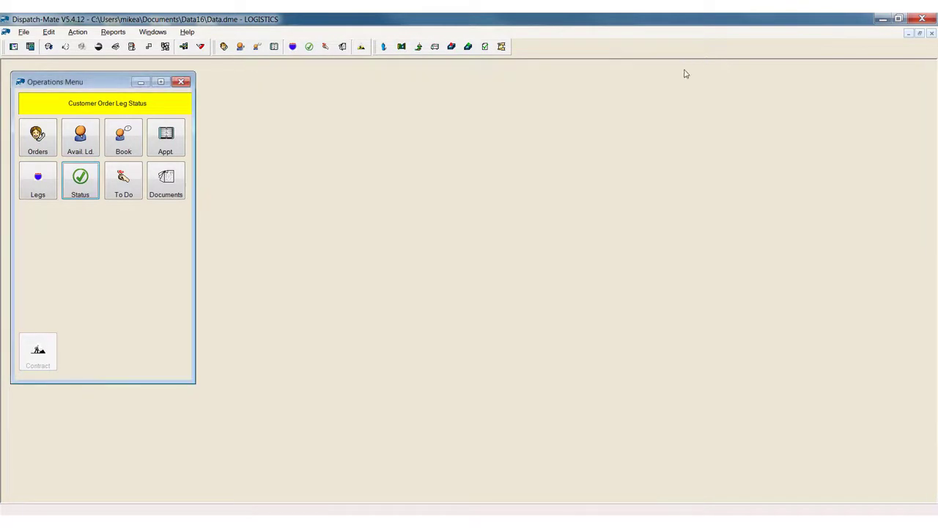
# Run the Customer Orders - Profitability report for orders booked from 1 December 2017.
pyautogui.click(112, 33)
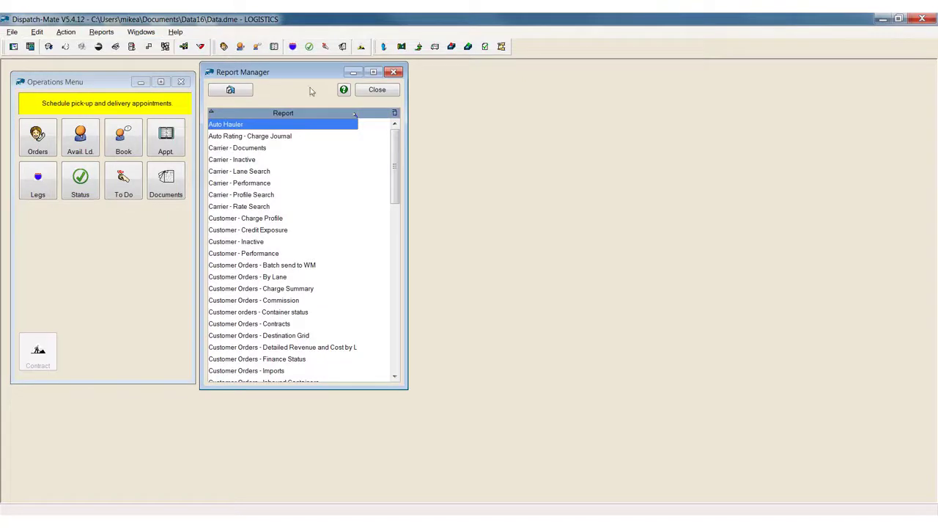
pyautogui.moveTo(395, 167); pyautogui.dragTo(399, 193)
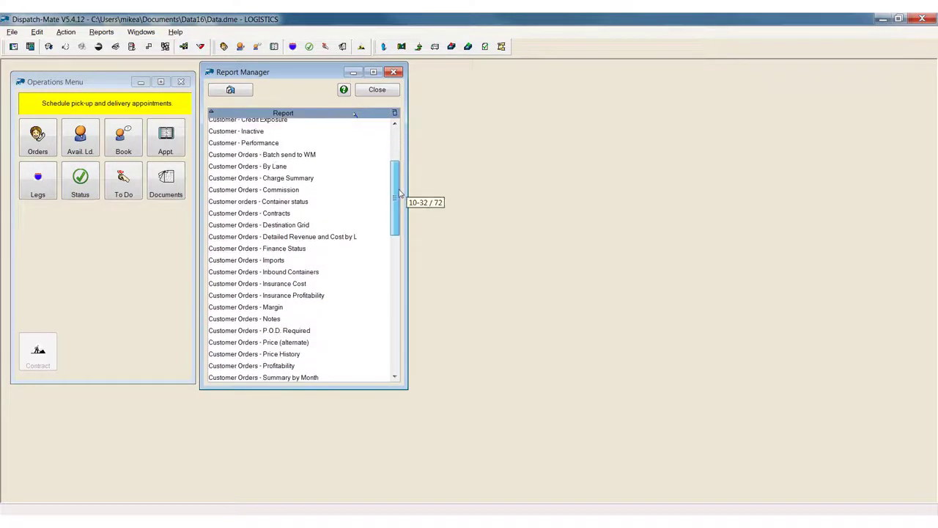
pyautogui.doubleClick(288, 369)
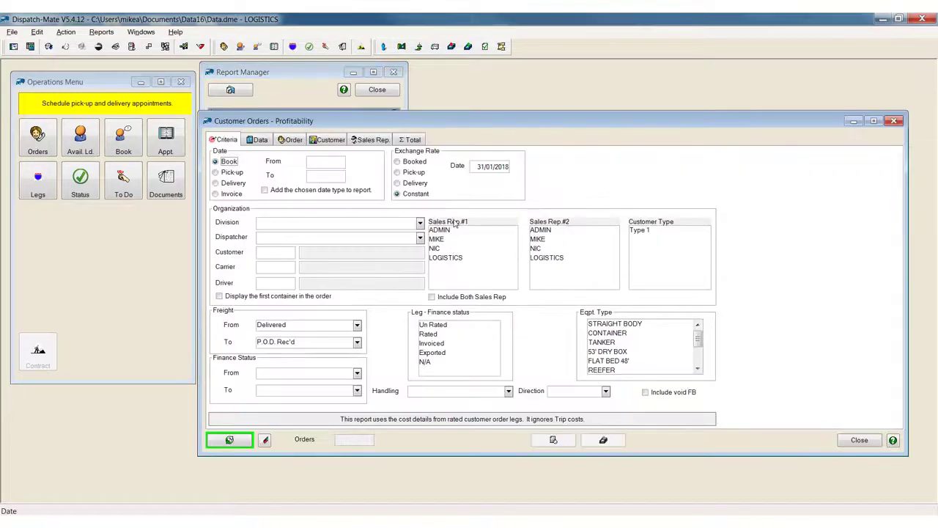
pyautogui.click(320, 160)
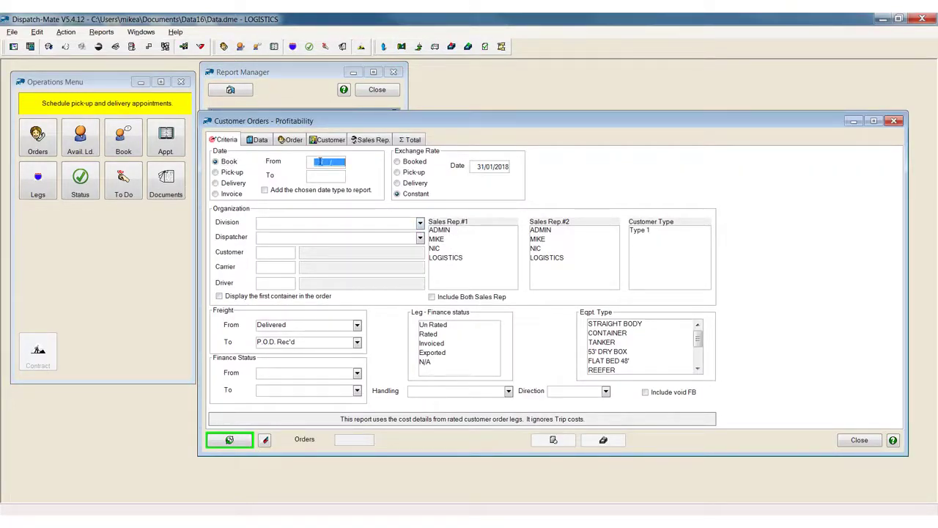
pyautogui.doubleClick(320, 161)
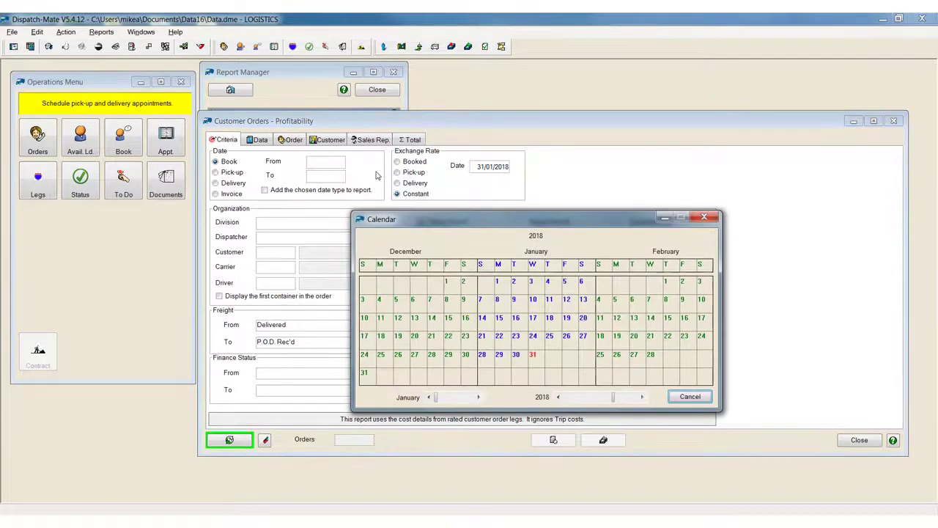
pyautogui.click(444, 280)
pyautogui.click(229, 441)
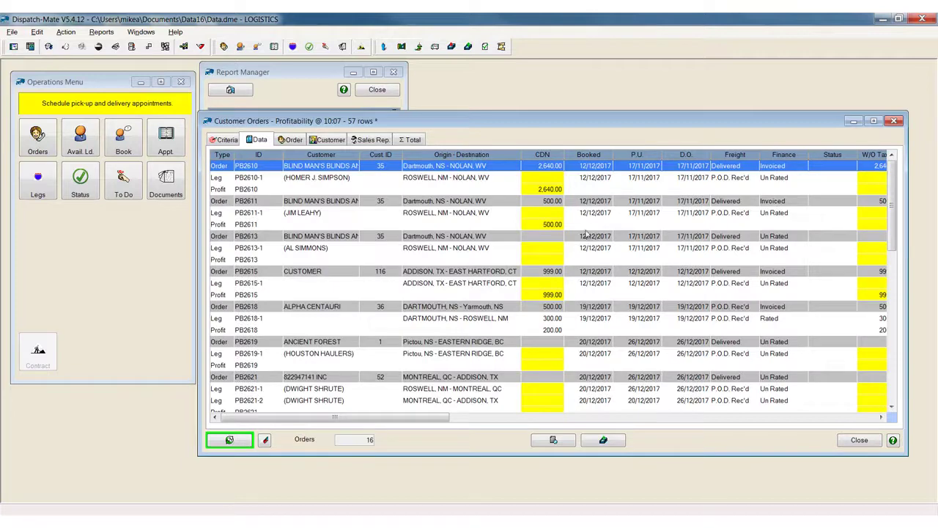
# Examine the profitability report's data, order, customer, sales rep and total breakdowns, then close the report and the Report Manager.
pyautogui.moveTo(411, 418)
pyautogui.mouseDown()
pyautogui.moveTo(522, 421)
pyautogui.moveTo(415, 419)
pyautogui.mouseUp()
pyautogui.click(293, 141)
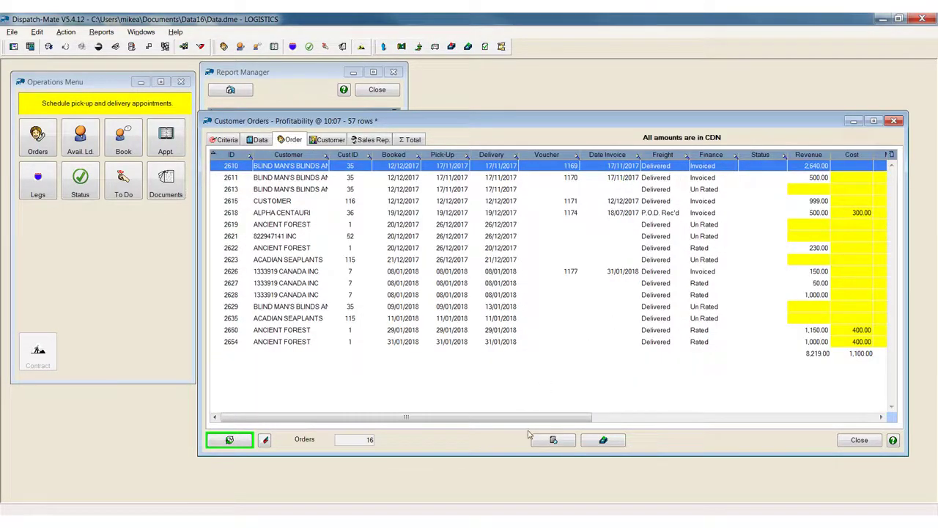
pyautogui.moveTo(540, 420)
pyautogui.mouseDown()
pyautogui.moveTo(635, 421)
pyautogui.moveTo(542, 421)
pyautogui.mouseUp()
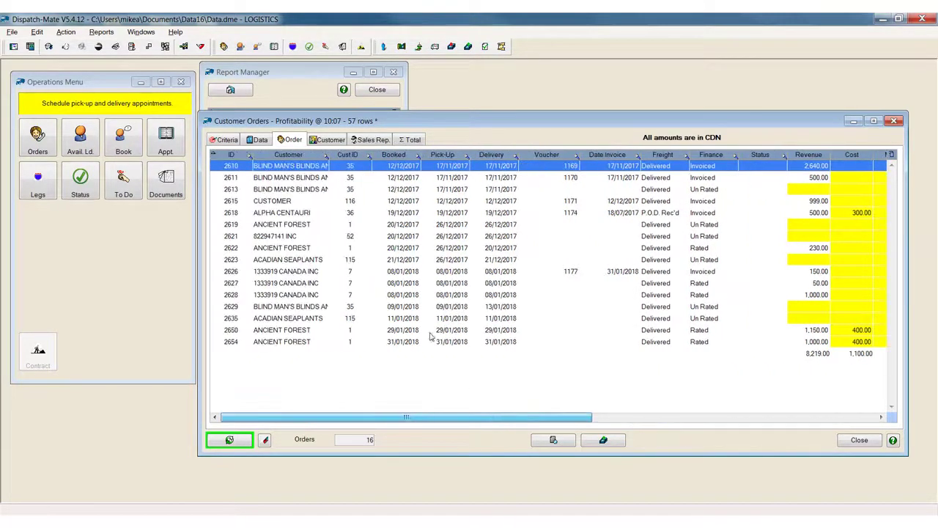
pyautogui.click(328, 140)
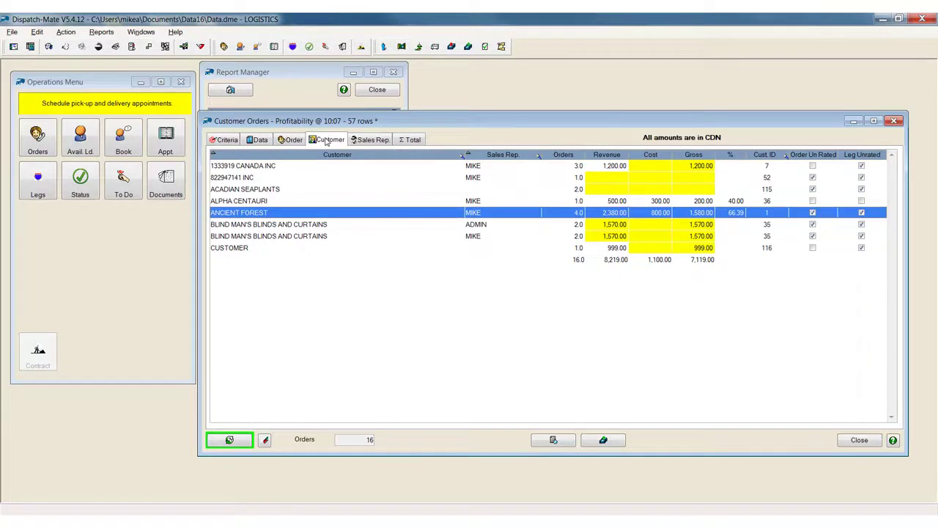
pyautogui.click(301, 188)
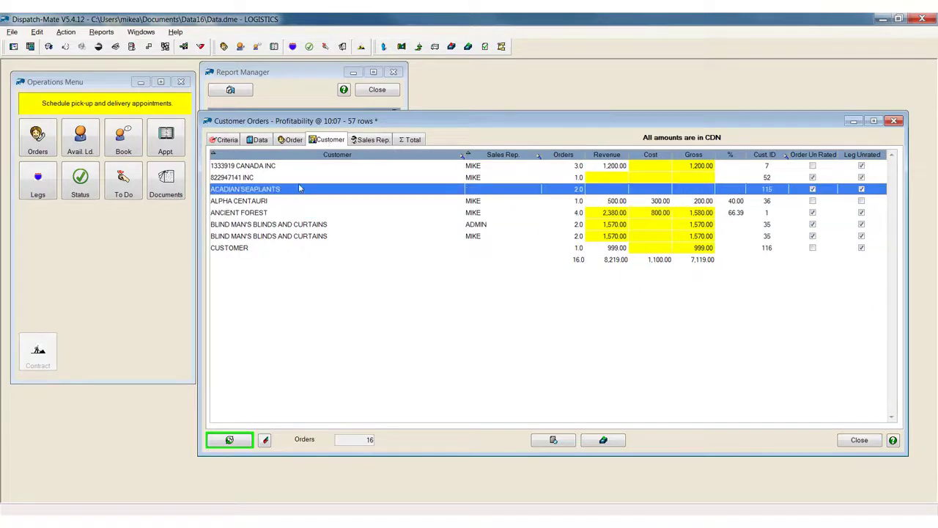
pyautogui.click(580, 169)
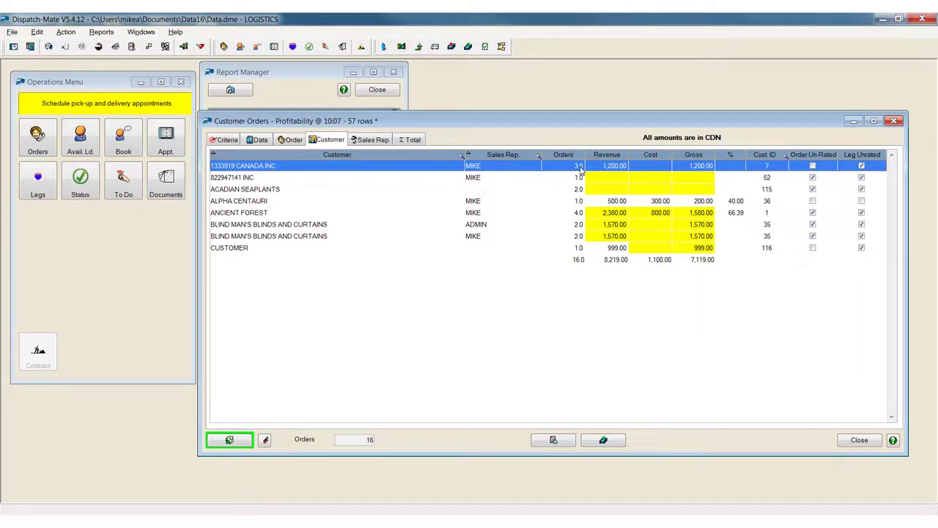
pyautogui.click(373, 140)
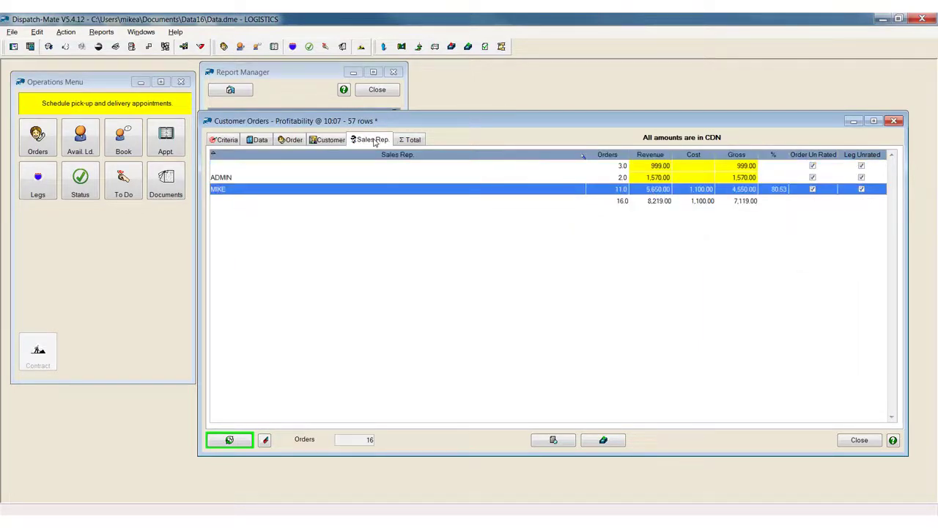
pyautogui.click(401, 141)
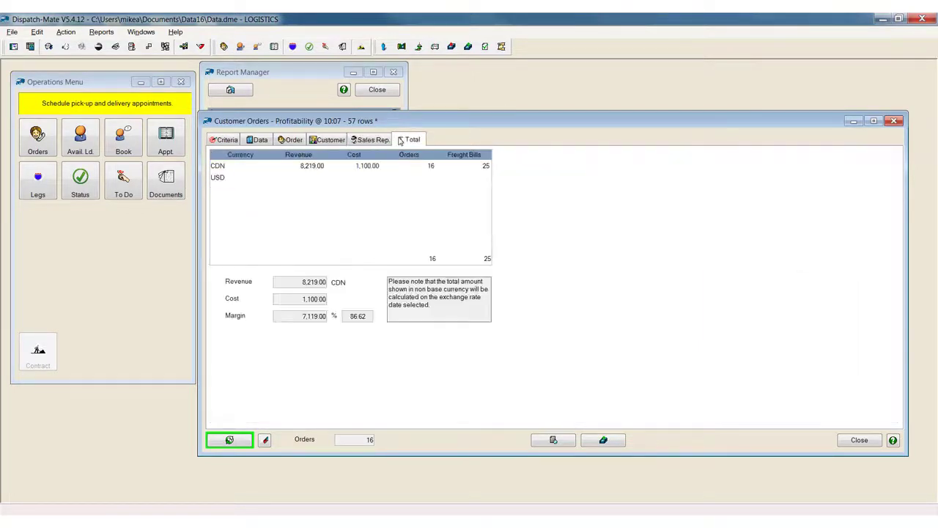
pyautogui.click(861, 440)
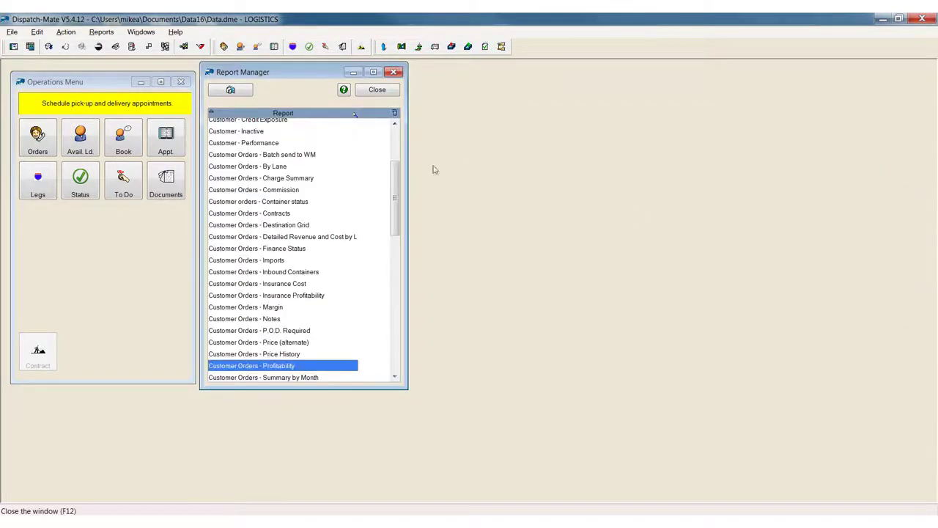
pyautogui.click(393, 72)
# Open the Accounting Menu beside the Operations Menu and retrieve the orders eligible for automatic invoicing with the default criteria.
pyautogui.click(30, 46)
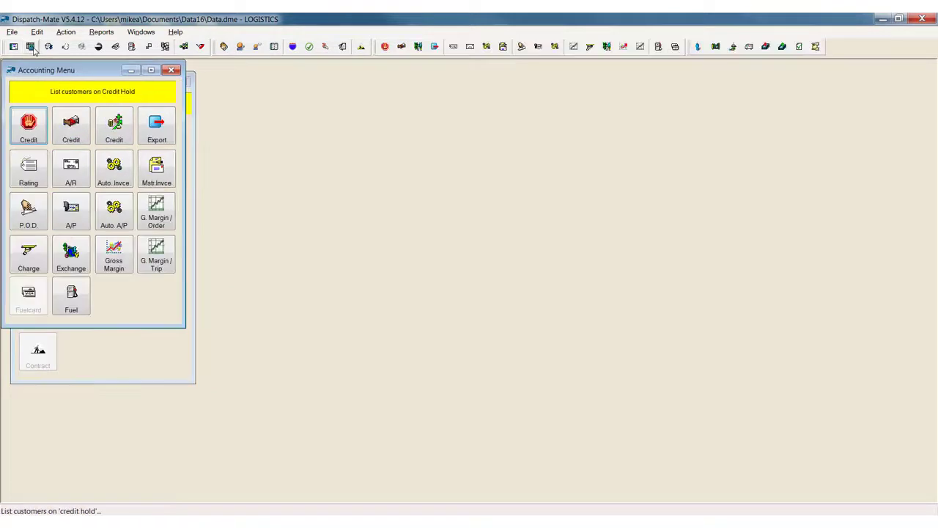
pyautogui.moveTo(50, 71); pyautogui.dragTo(255, 83)
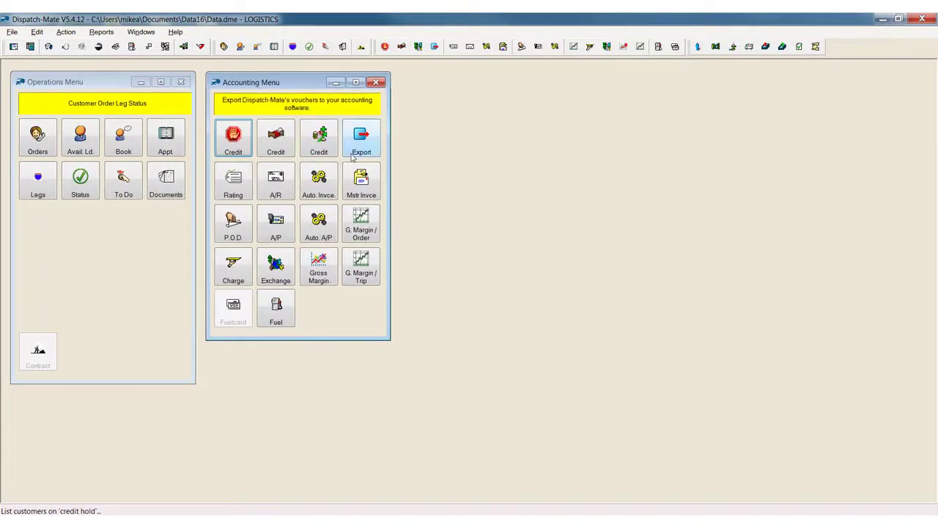
pyautogui.click(330, 192)
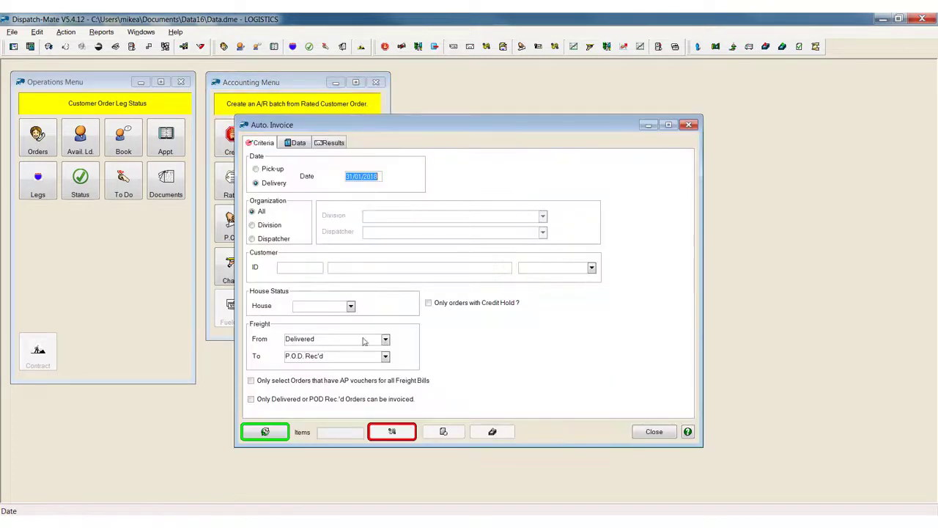
pyautogui.click(277, 437)
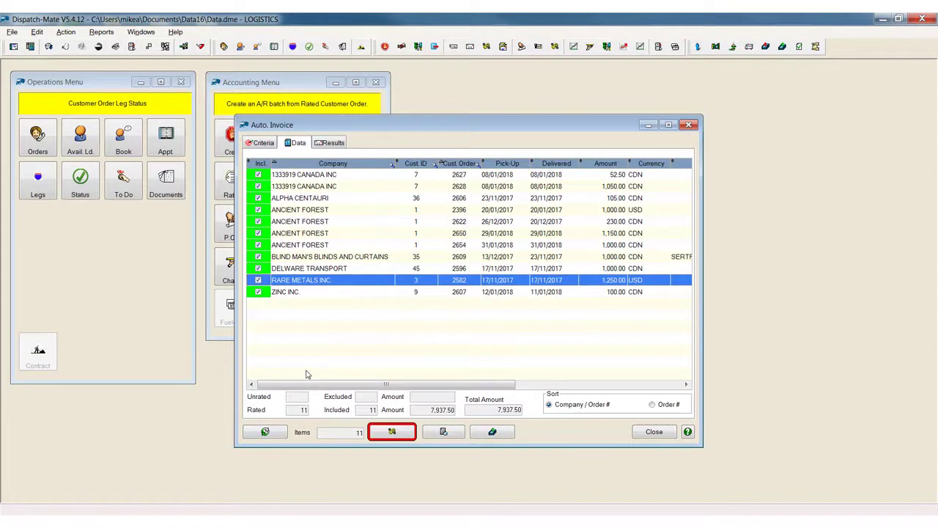
# Exclude all listed orders from invoicing, then include only the first 1333919 CANADA INC, the ALPHA CENTAURI and the first ANCIENT FOREST orders.
pyautogui.click(313, 201)
pyautogui.rightClick(314, 203)
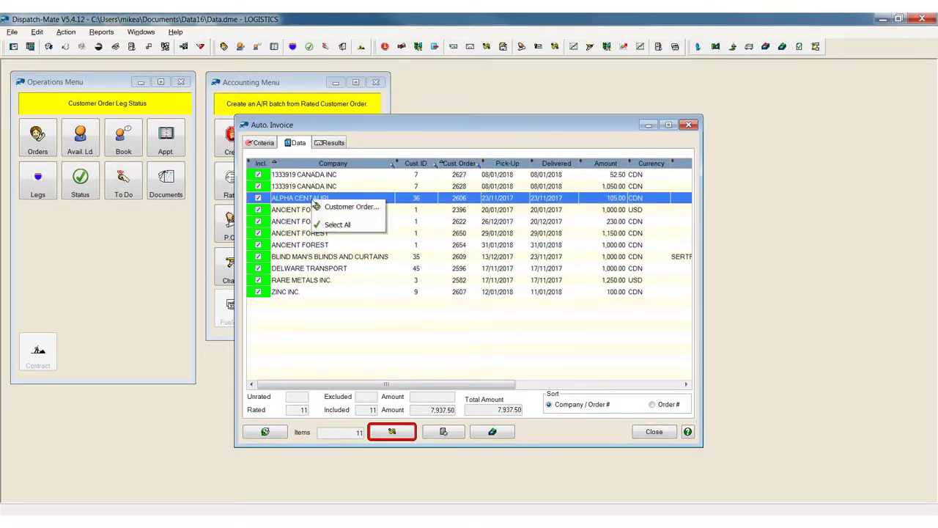
pyautogui.click(307, 179)
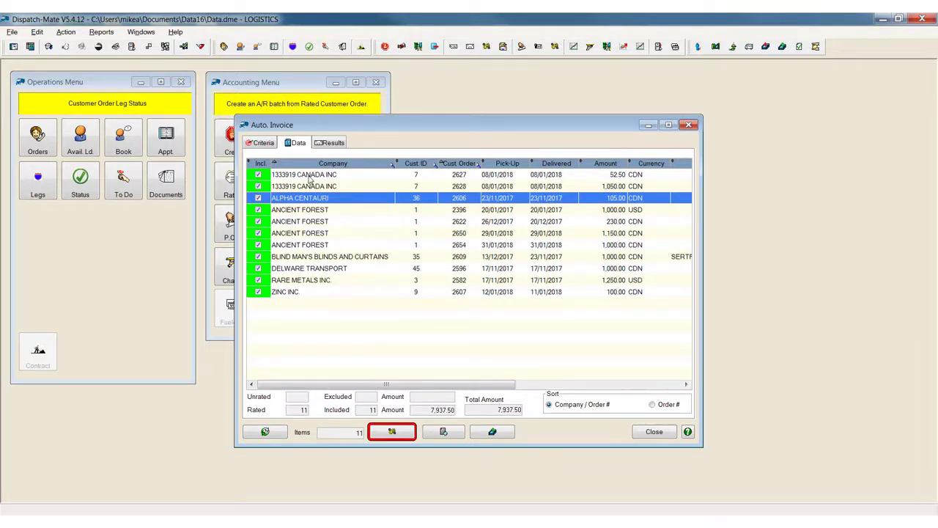
pyautogui.click(298, 233)
pyautogui.click(297, 292)
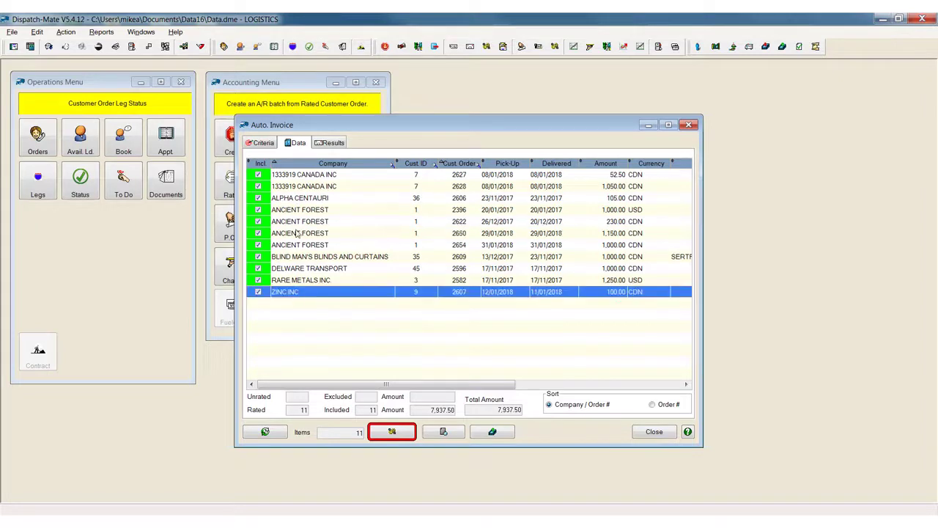
pyautogui.keyDown('shift'); pyautogui.click(322, 176); pyautogui.keyUp('shift')
pyautogui.click(259, 176)
pyautogui.click(297, 190)
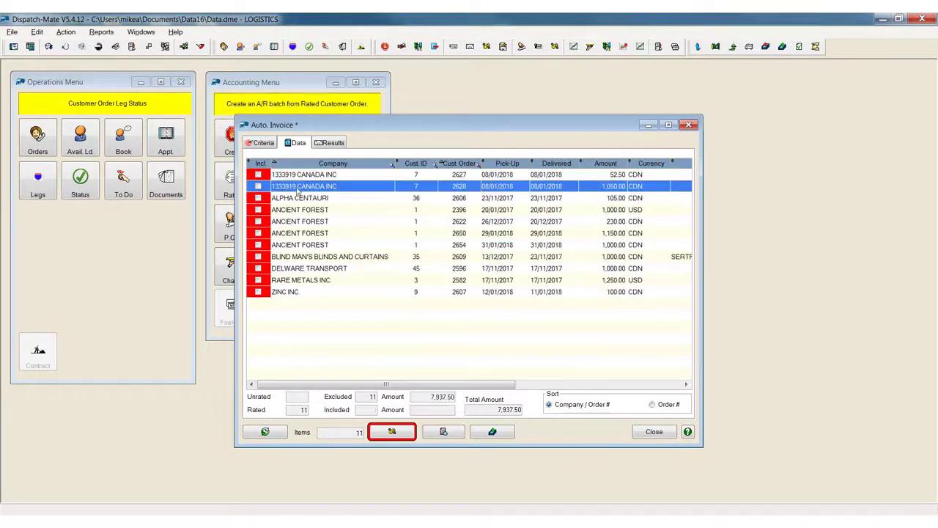
pyautogui.click(258, 175)
pyautogui.click(257, 199)
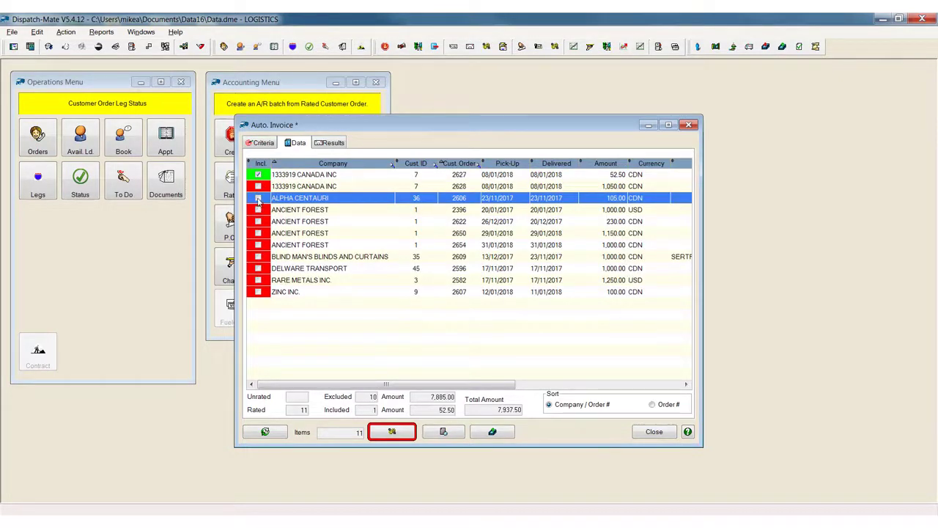
pyautogui.click(258, 210)
# Generate the A/R vouchers for the included orders and close automatic invoicing.
pyautogui.click(402, 435)
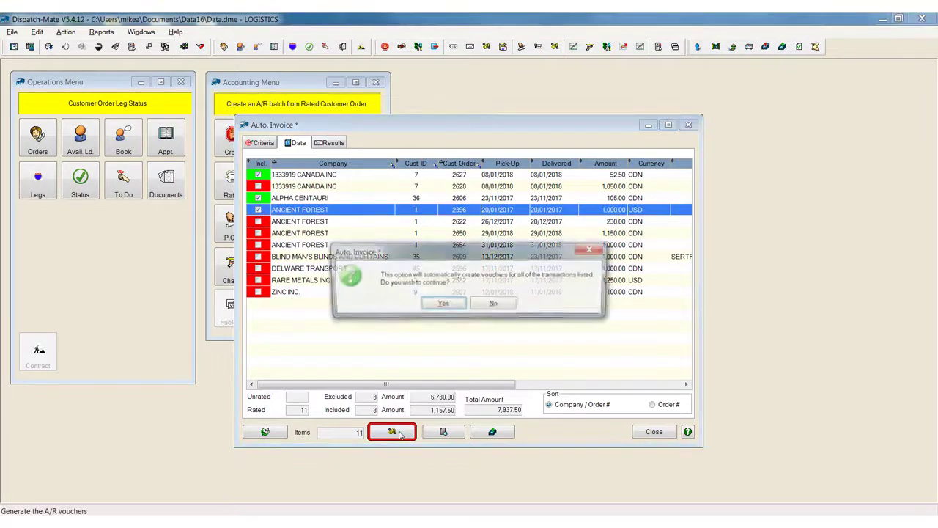
pyautogui.click(444, 306)
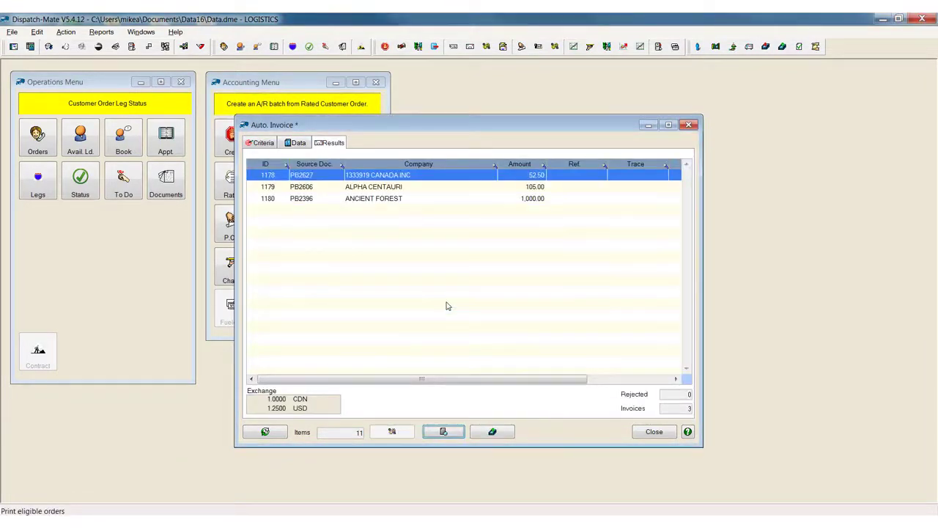
pyautogui.click(664, 436)
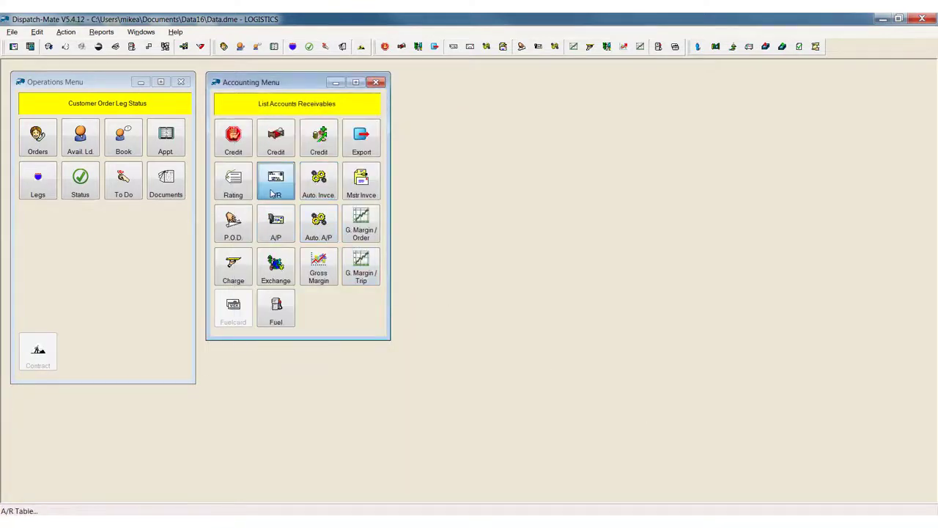
# Batch-list the A/R vouchers created on 31/01/2018 for printing and examine the available output options.
pyautogui.click(280, 184)
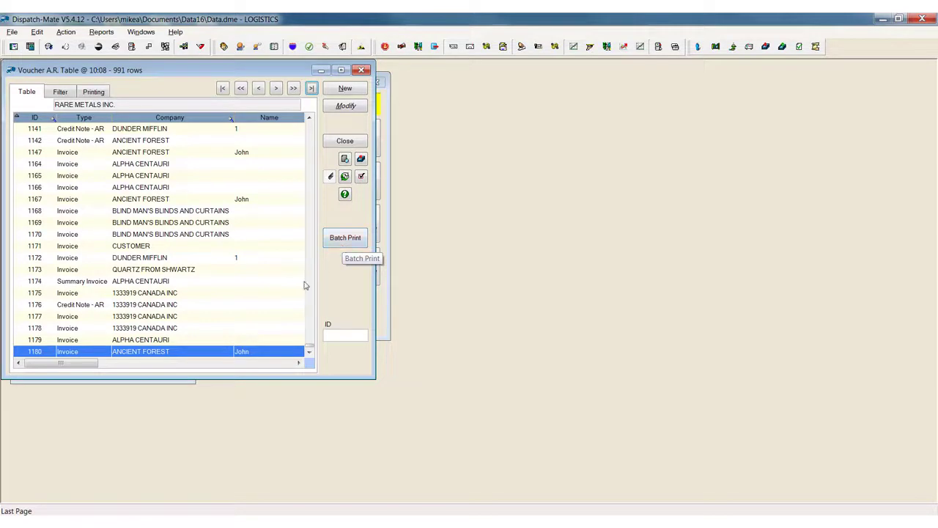
pyautogui.click(345, 237)
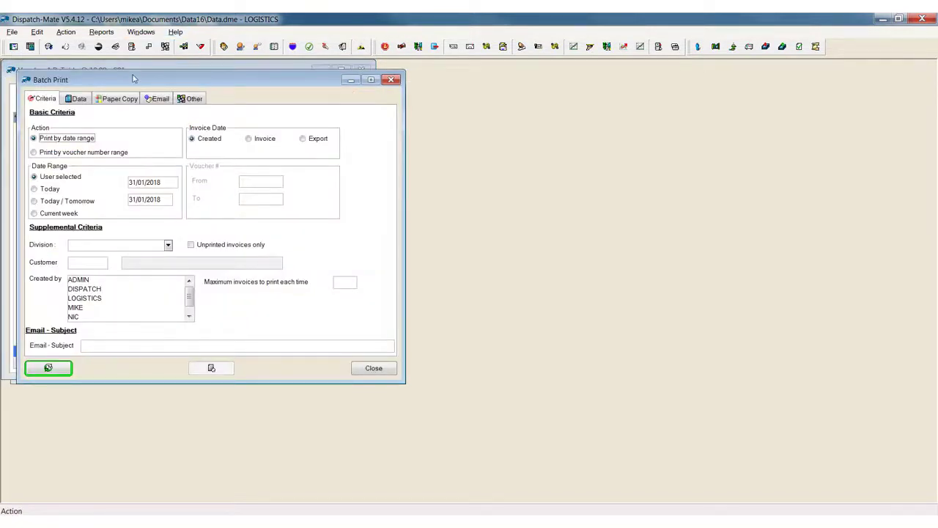
pyautogui.moveTo(135, 77); pyautogui.dragTo(383, 87)
pyautogui.click(297, 379)
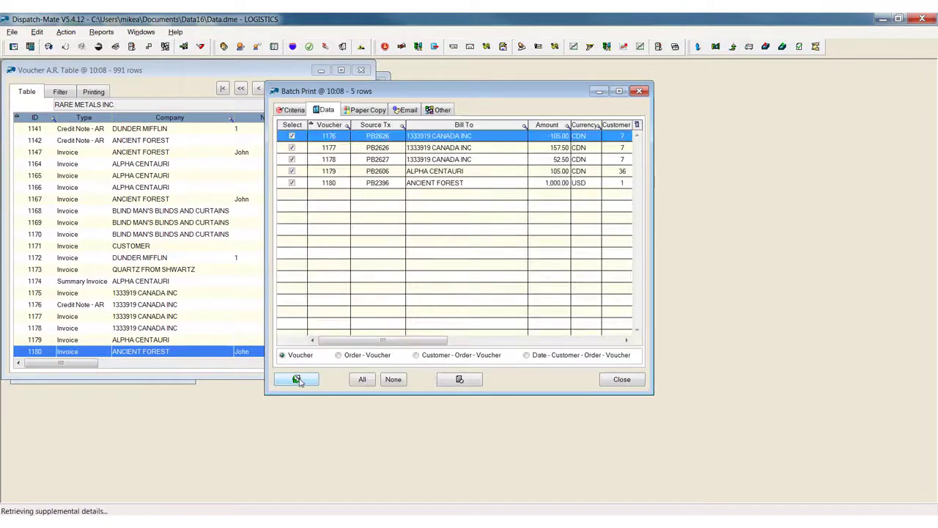
pyautogui.click(449, 380)
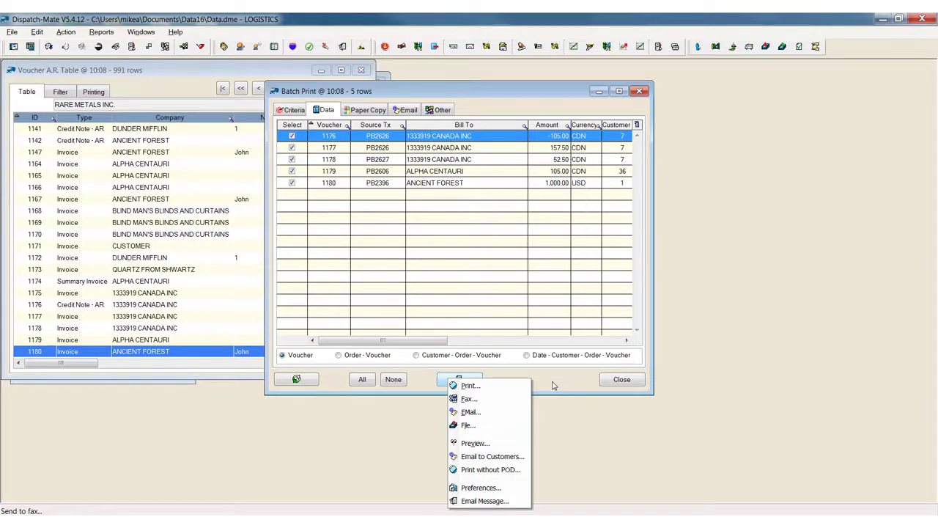
# Close batch printing and the A/R voucher table, and examine the options for exporting vouchers to accounting software.
pyautogui.click(622, 379)
pyautogui.click(350, 140)
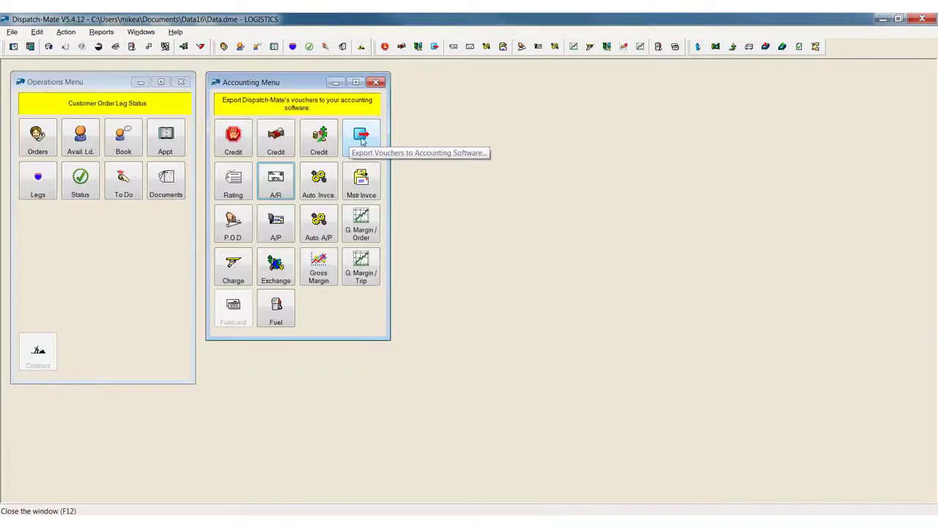
pyautogui.click(368, 141)
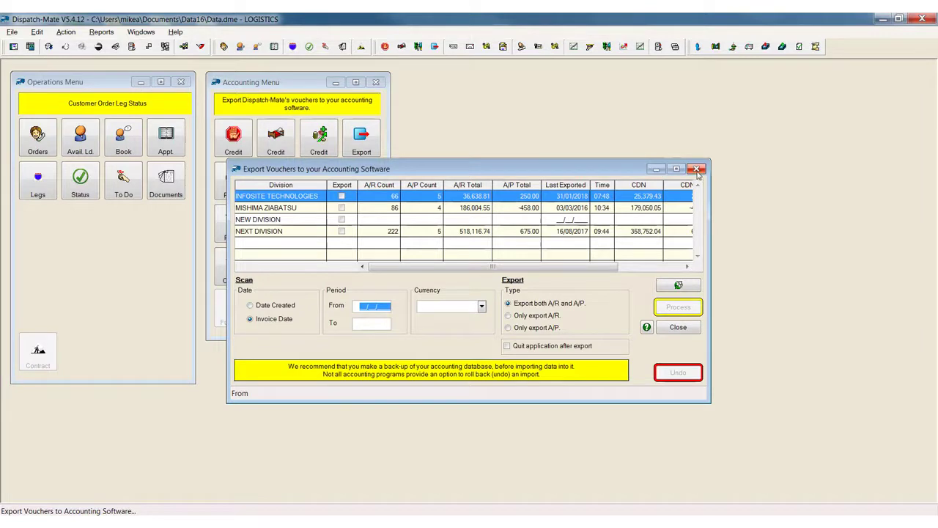
pyautogui.click(698, 169)
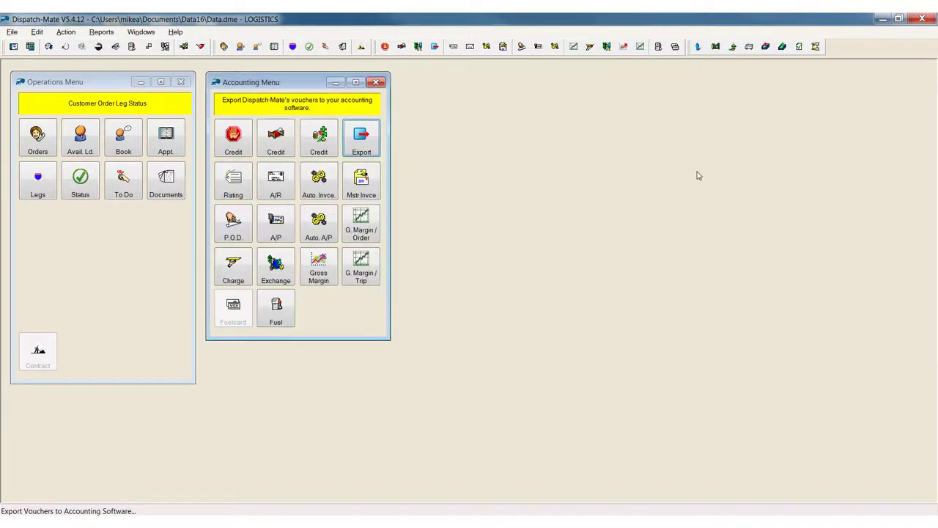
# Examine the full list of accounting packages offered in the Finance - Interface Preferences of the Global Preferences, and close both windows.
pyautogui.click(36, 31)
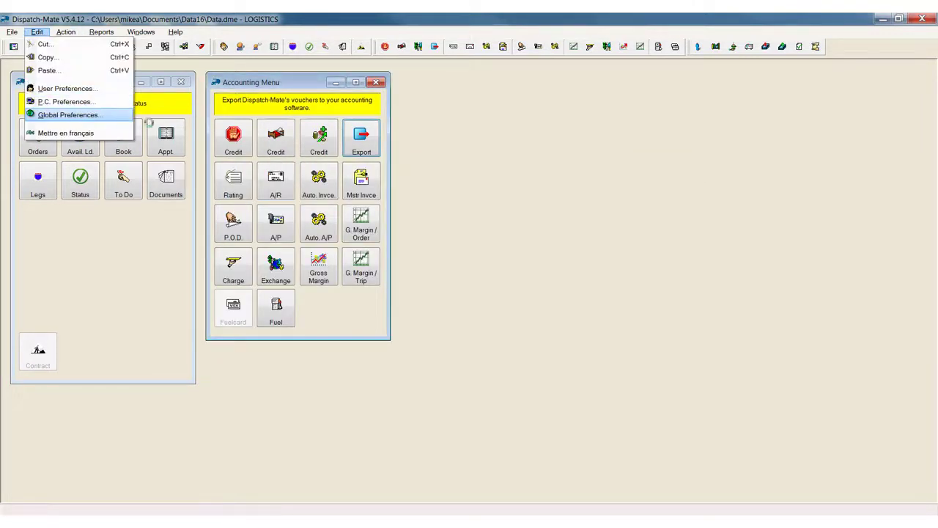
pyautogui.click(71, 115)
pyautogui.click(584, 99)
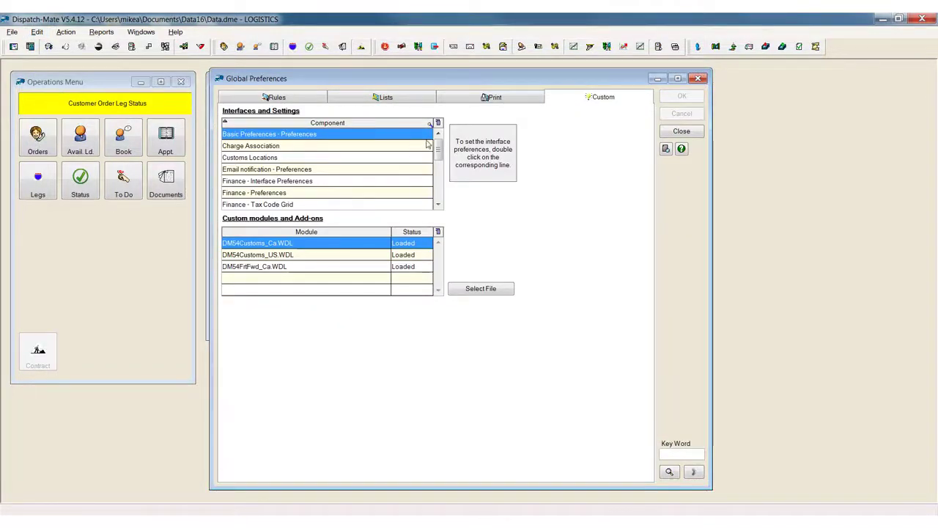
pyautogui.doubleClick(357, 182)
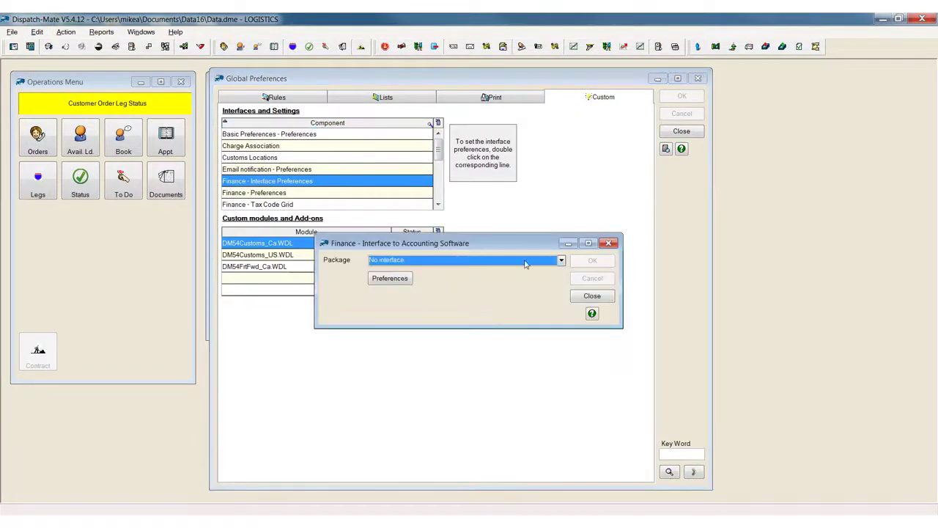
pyautogui.click(560, 260)
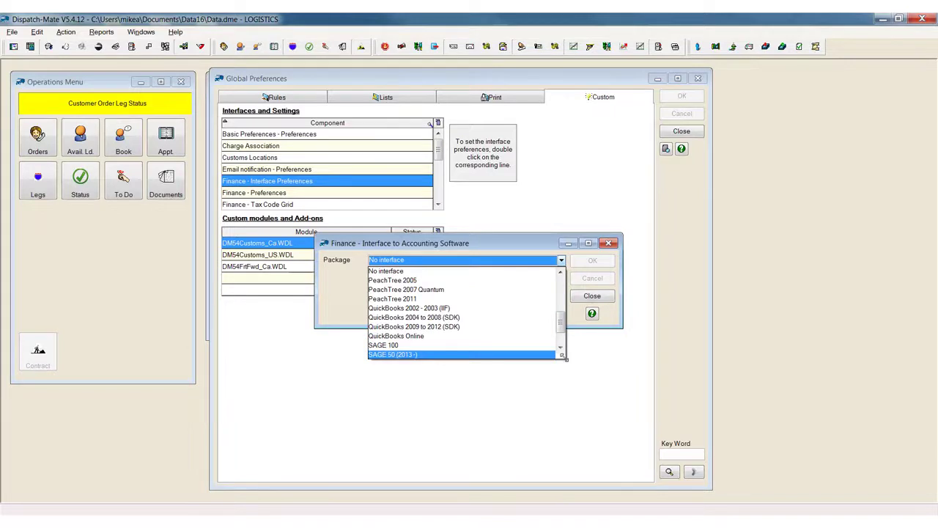
pyautogui.moveTo(562, 356); pyautogui.dragTo(577, 515)
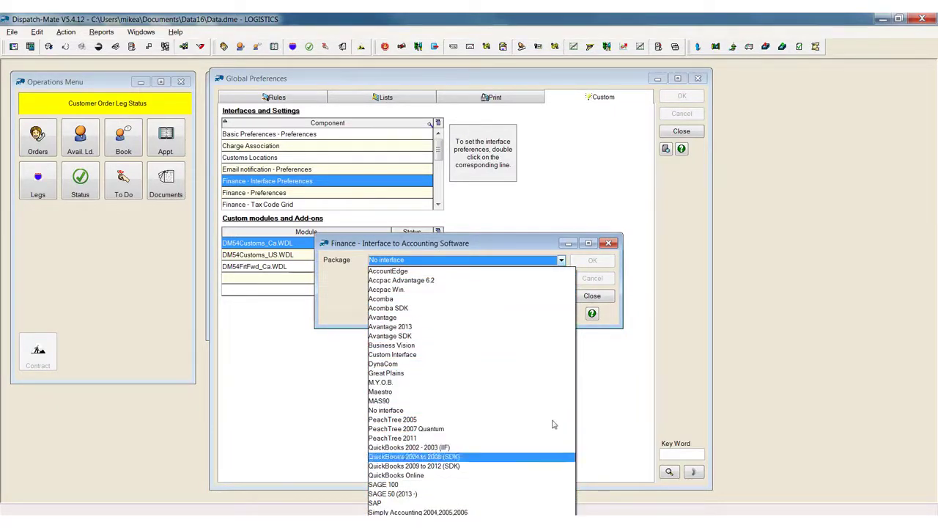
pyautogui.click(590, 297)
pyautogui.click(591, 297)
pyautogui.click(681, 130)
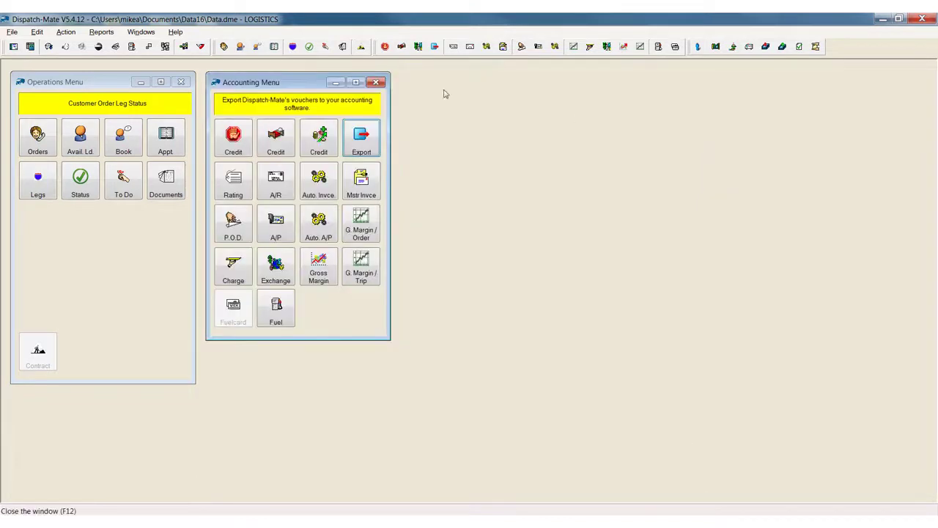